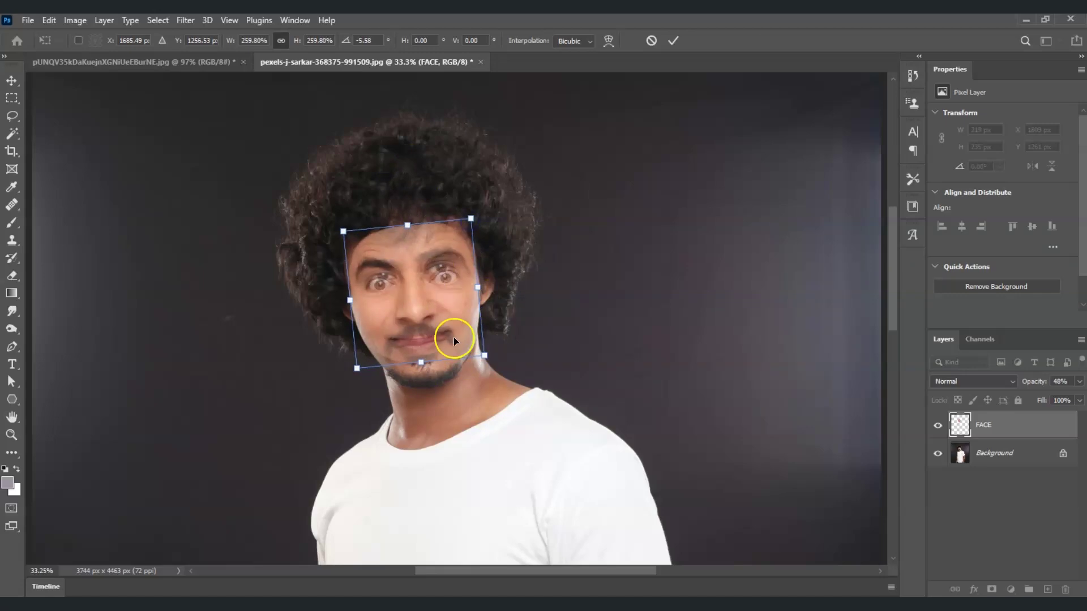
- Apply the face's transform and match the FACE layer's colours to the curly-haired man's photo, increasing Fade and lowering Luminance
key(Return)
click(75, 20)
mouse_move(131, 56)
click(266, 331)
click(773, 382)
click(759, 417)
click(772, 401)
click(735, 436)
drag(684, 273, 802, 272)
drag(752, 202, 733, 202)
key(Return)
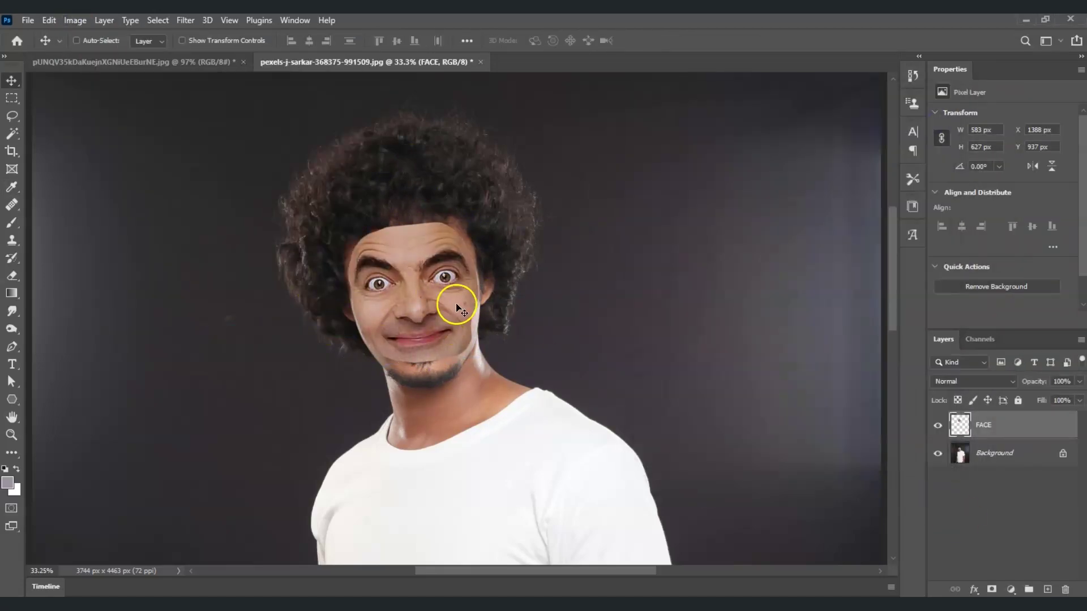
- Mask the FACE layer and hide its hard edges along the forehead and chin with a soft black 80 px brush
click(991, 589)
key(b)
key(d)
click(83, 41)
double_click(73, 263)
mouse_move(362, 238)
mouse_down()
mouse_move(476, 229)
mouse_move(431, 226)
mouse_up()
mouse_move(385, 354)
mouse_down()
mouse_move(460, 352)
mouse_move(362, 232)
mouse_up()
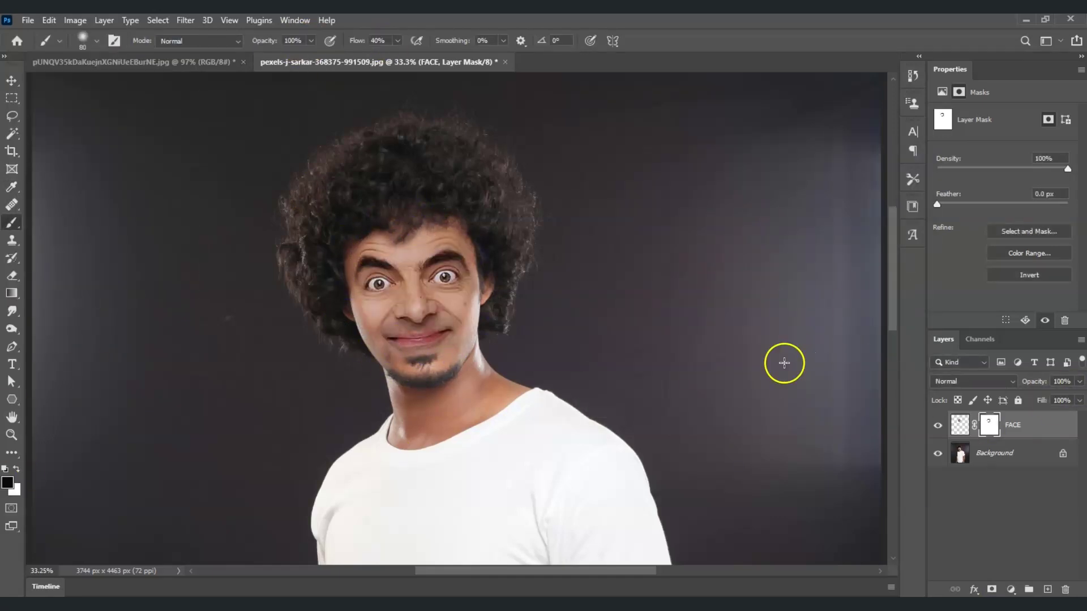
key(ctrl+alt+r)
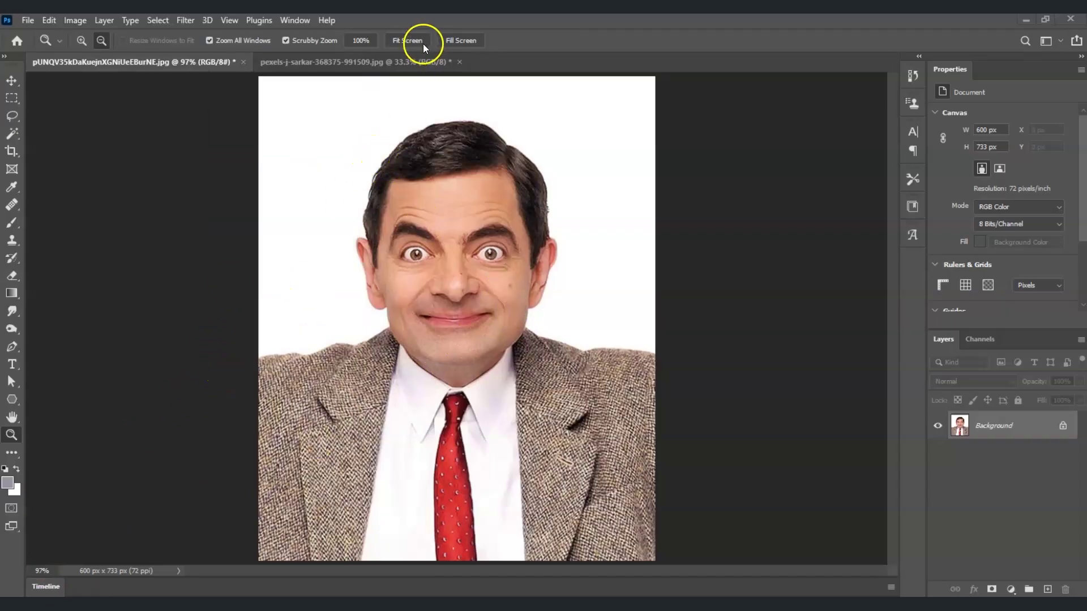
click(385, 57)
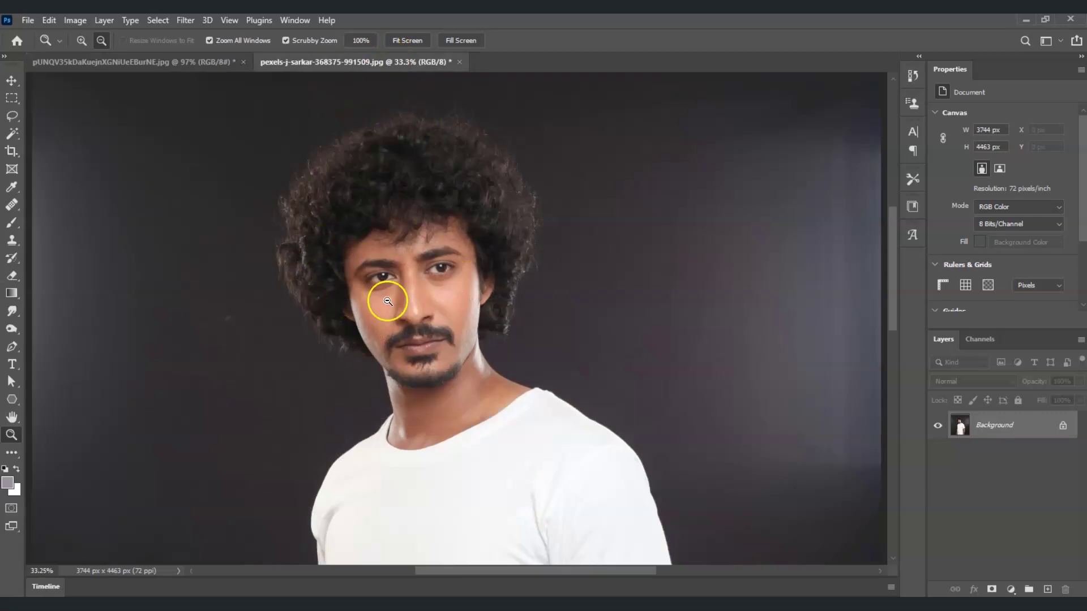
click(214, 60)
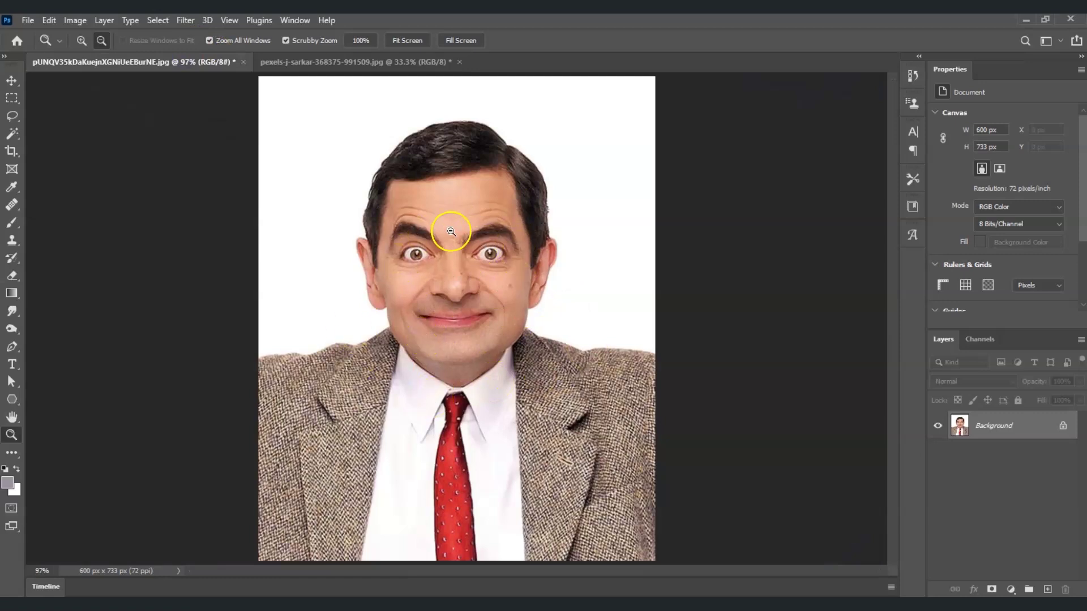
click(348, 60)
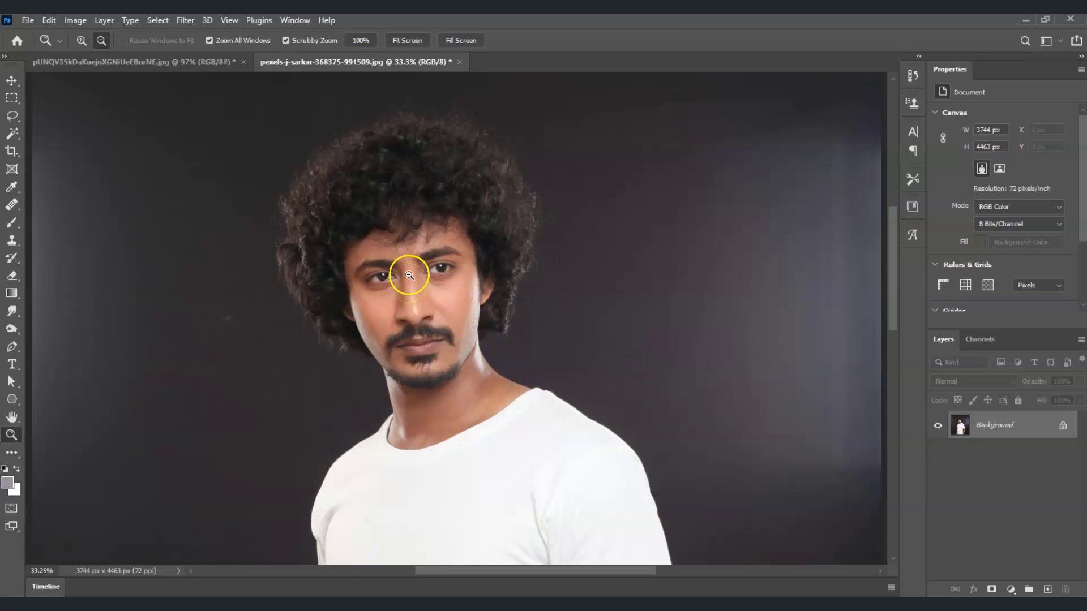
- Select the suited man's face freehand with the Lasso, from the forehead above the eyebrows to just below the mouth
click(157, 66)
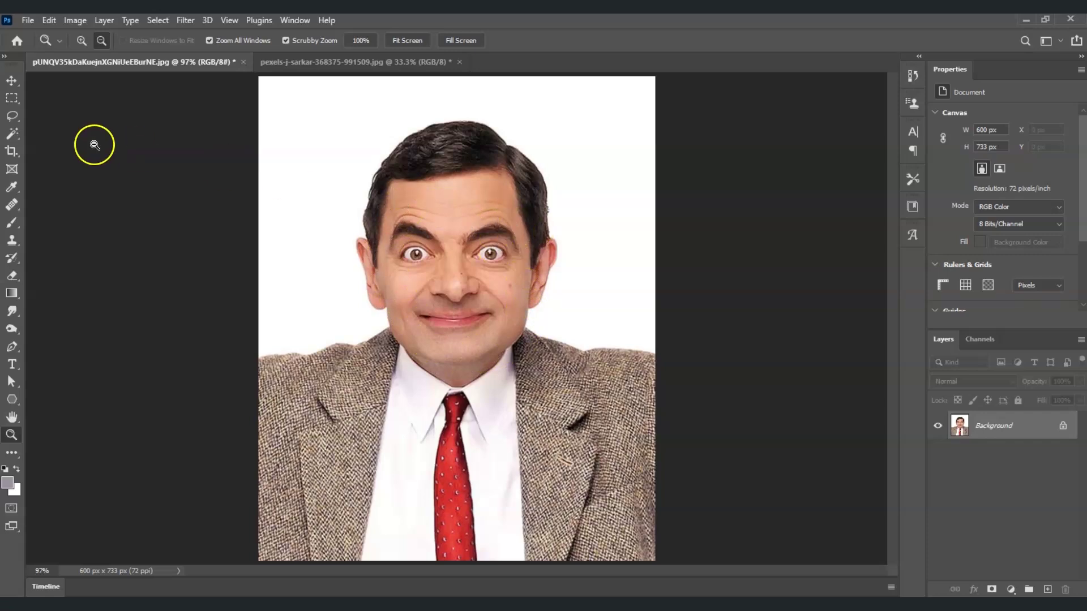
click(11, 117)
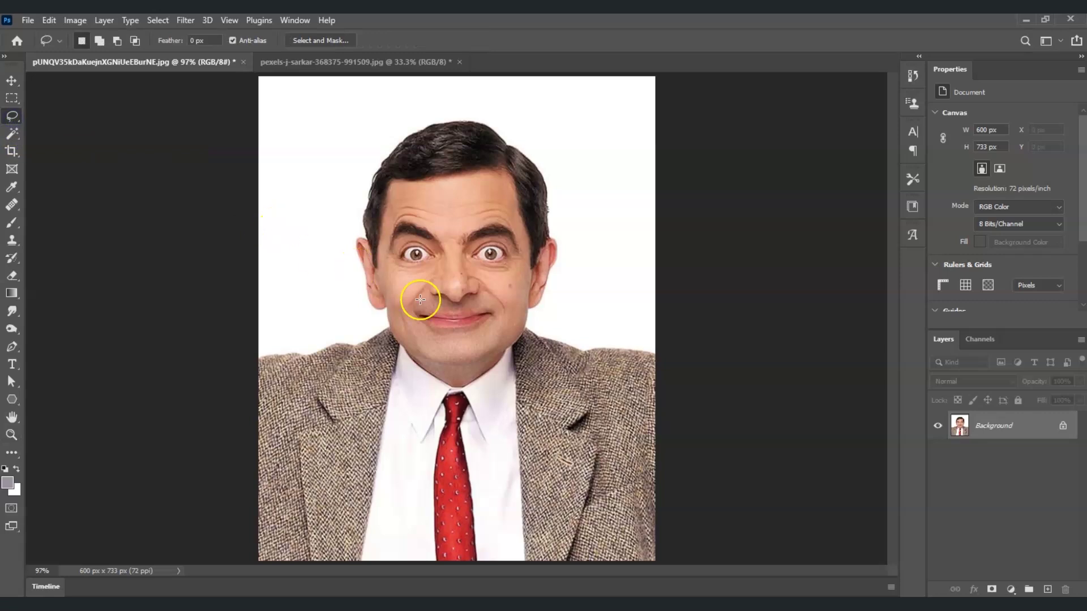
drag(477, 345, 473, 346)
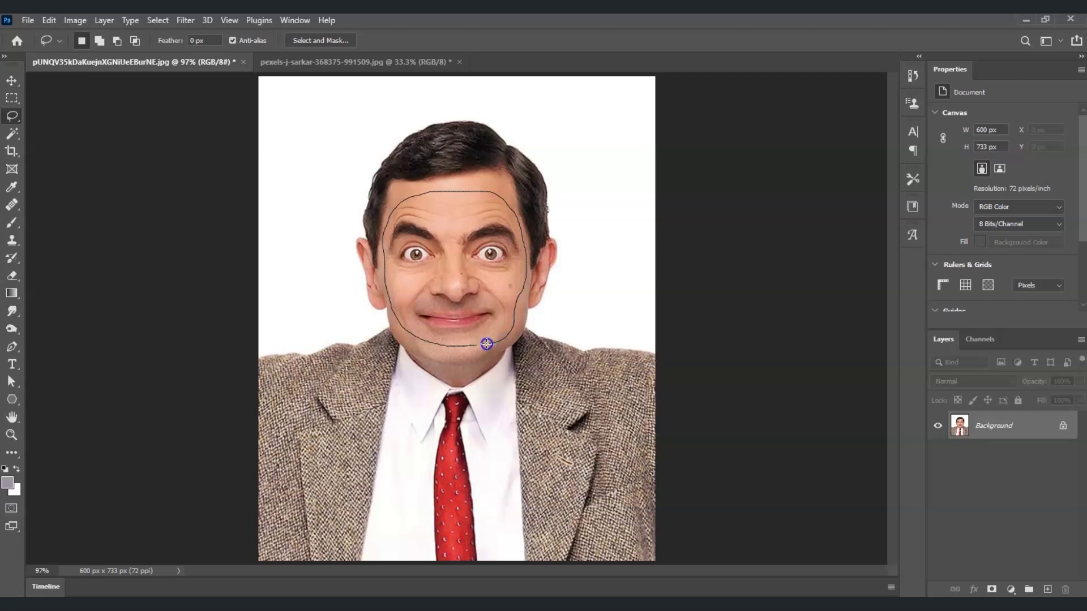
drag(474, 345, 472, 345)
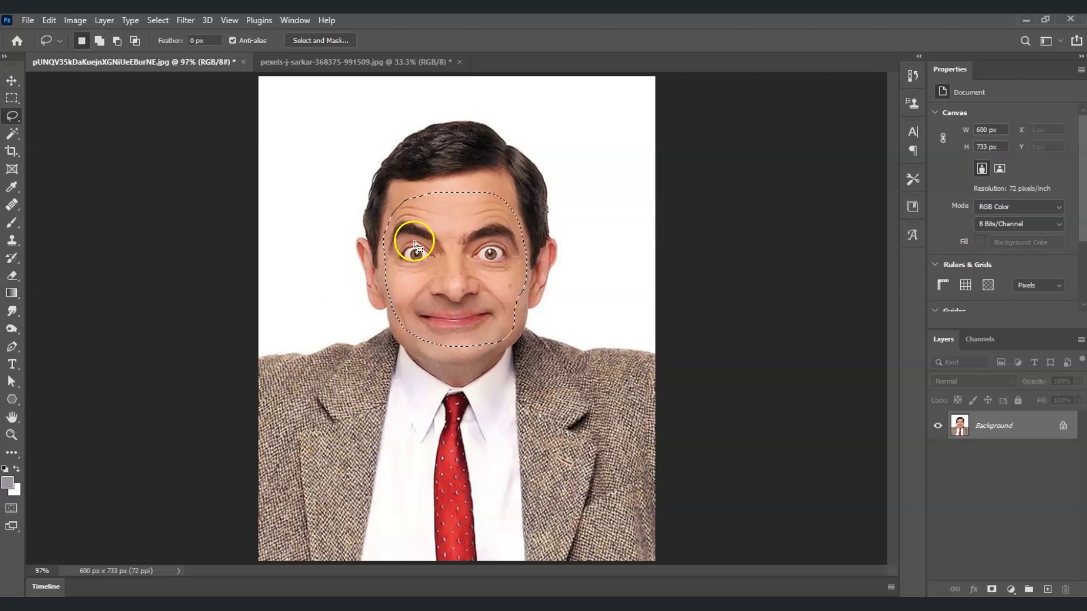
- Move the selected face into the pexels-j-sarkar-368375-991509.jpg document and place it near the curly-haired man's cheek
click(12, 83)
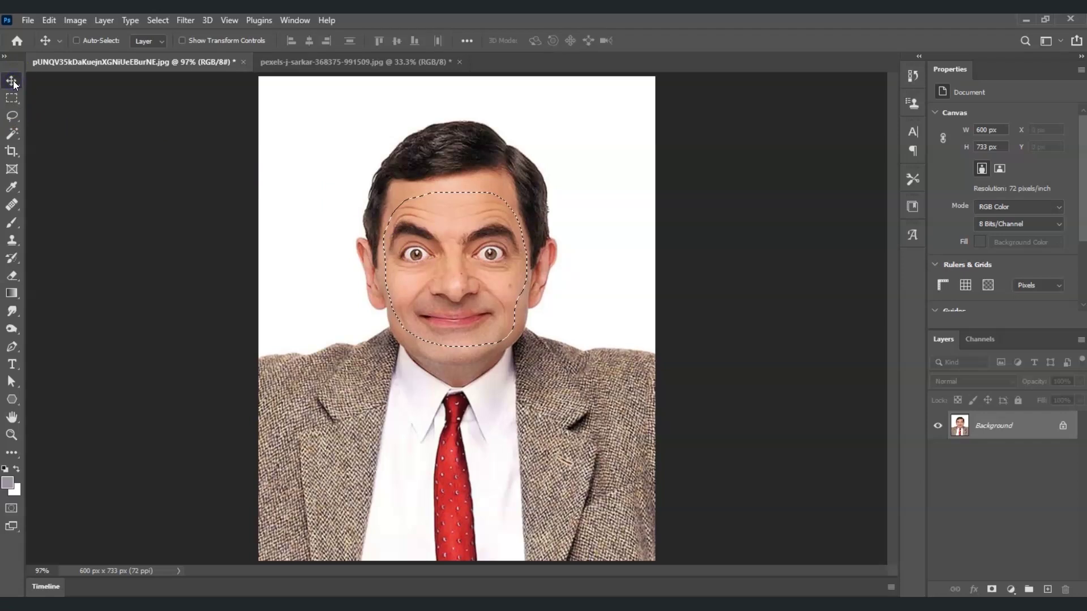
drag(405, 256, 393, 65)
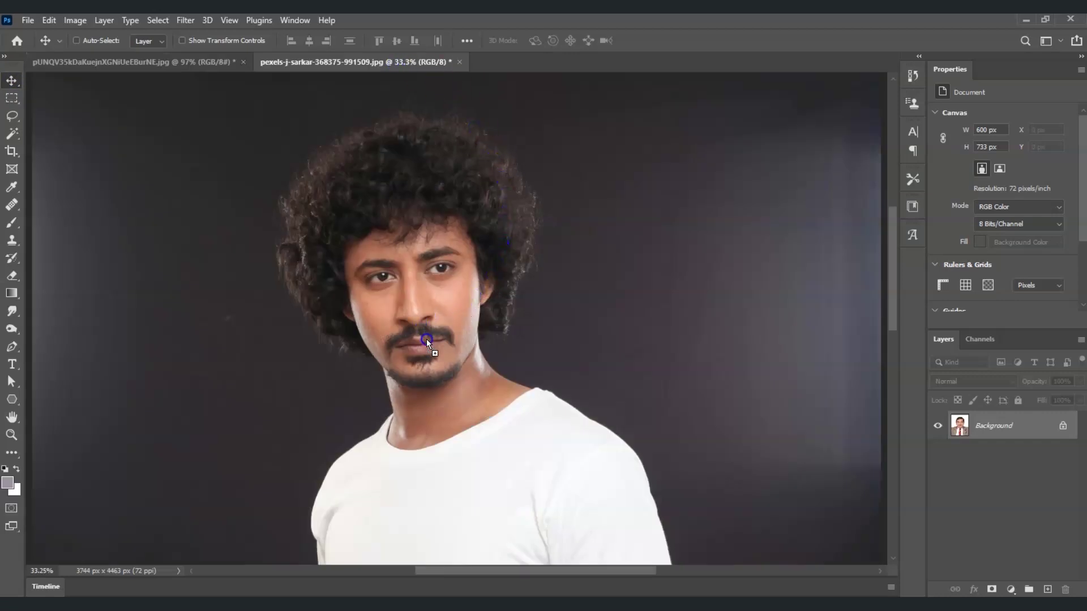
drag(426, 339, 474, 330)
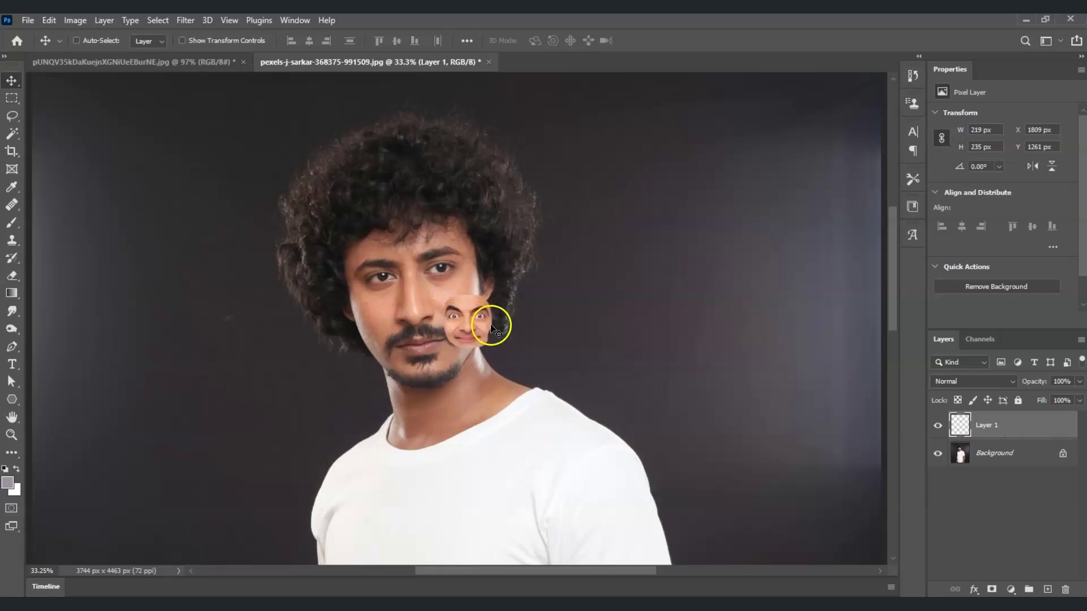
- Rename the pasted face layer to FACE and keep it selected
double_click(1011, 437)
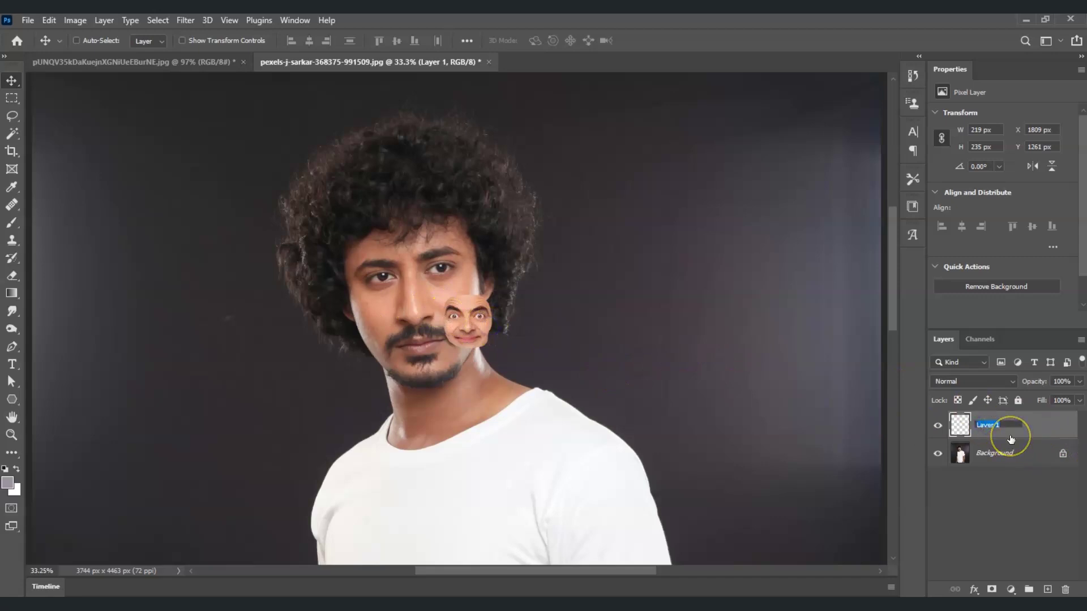
click(1031, 456)
click(1036, 429)
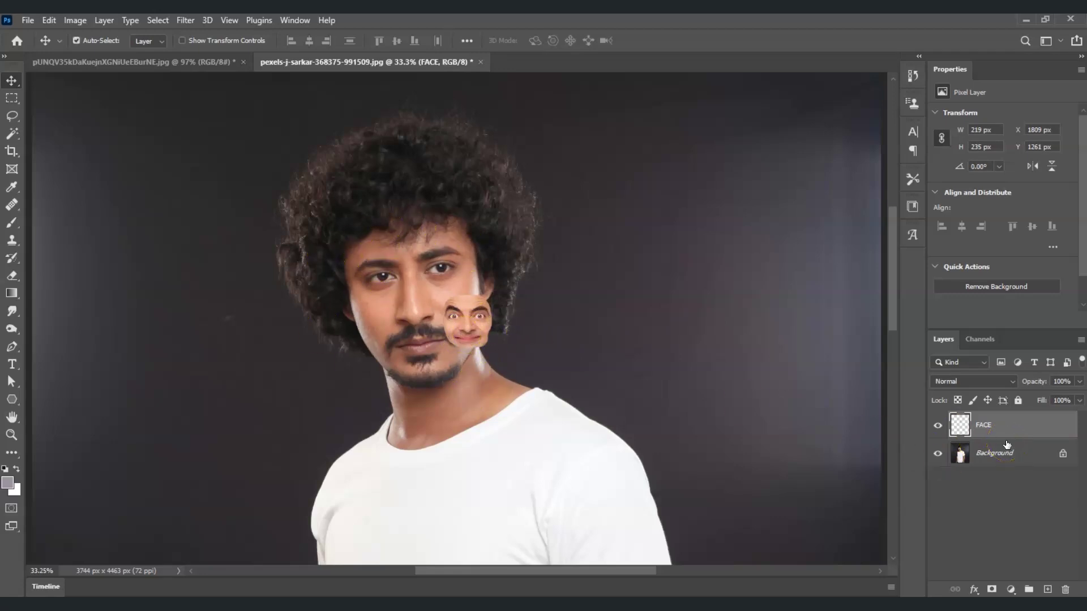
- Put the FACE layer into Free Transform and lower its opacity to 48%
key(ctrl+t)
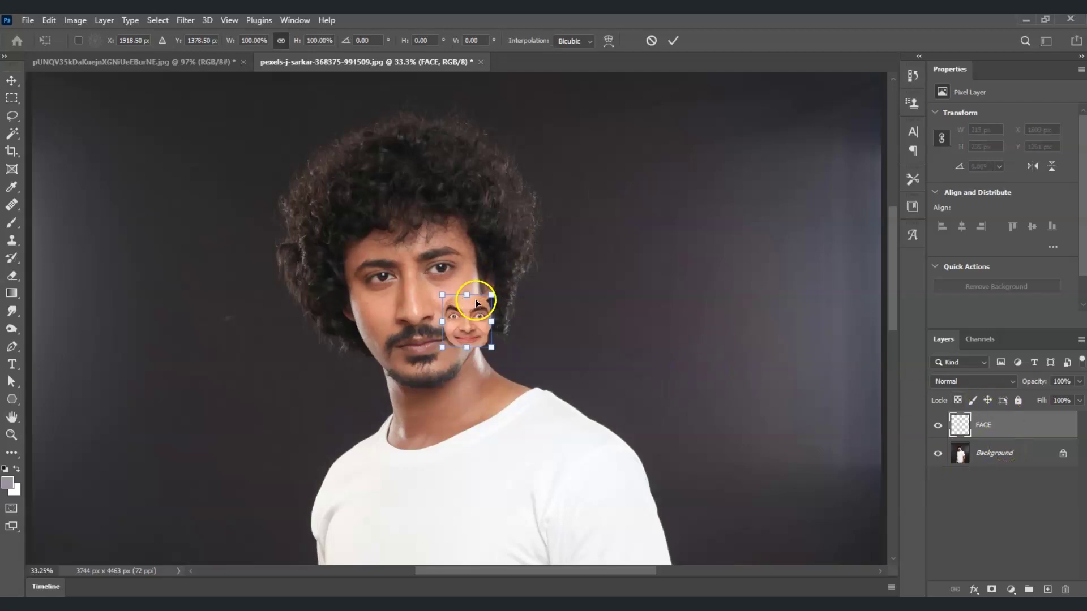
click(1080, 382)
drag(1078, 396, 1057, 399)
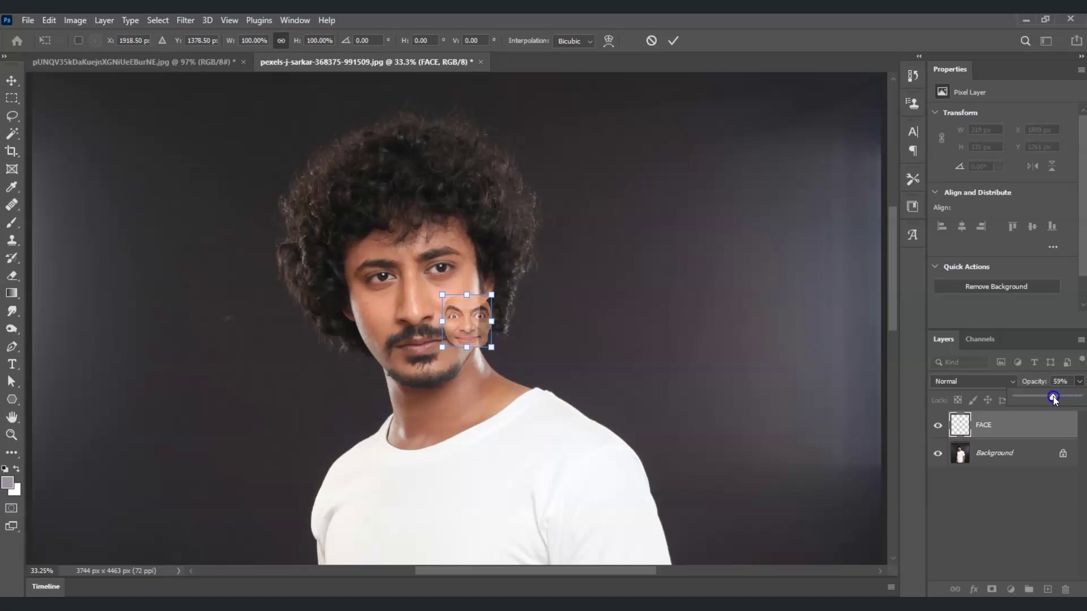
drag(1048, 397, 1045, 398)
- Scale the face to 259.80% and rotate it -5.58°, aligning its features with the curly-haired man's eyes and mouth
drag(452, 318, 334, 242)
drag(424, 283, 427, 304)
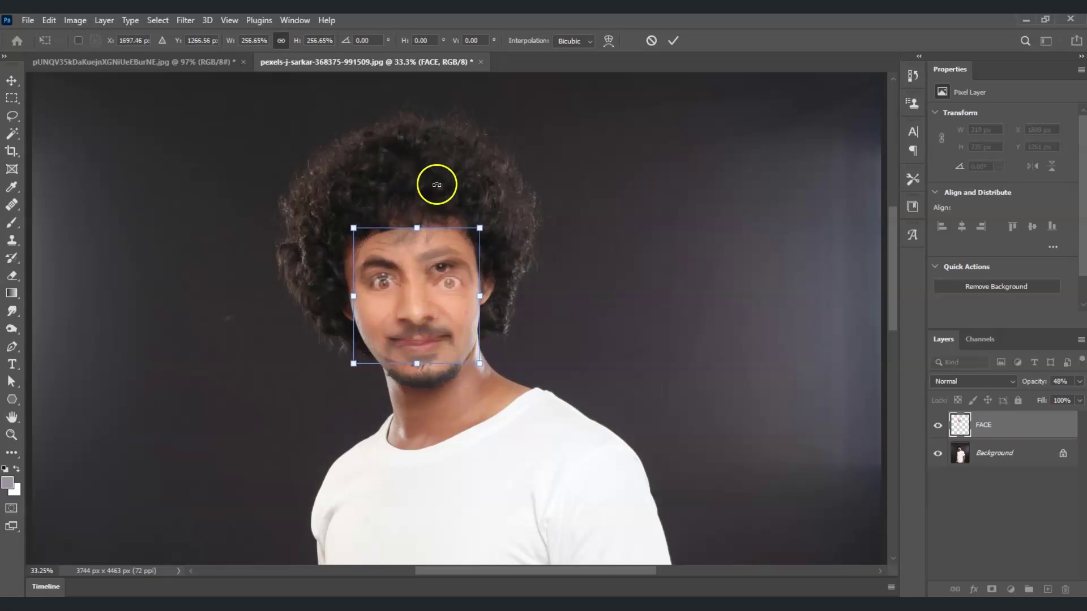
mouse_move(441, 187)
mouse_down()
mouse_move(419, 191)
mouse_move(453, 183)
mouse_up()
drag(432, 293, 428, 298)
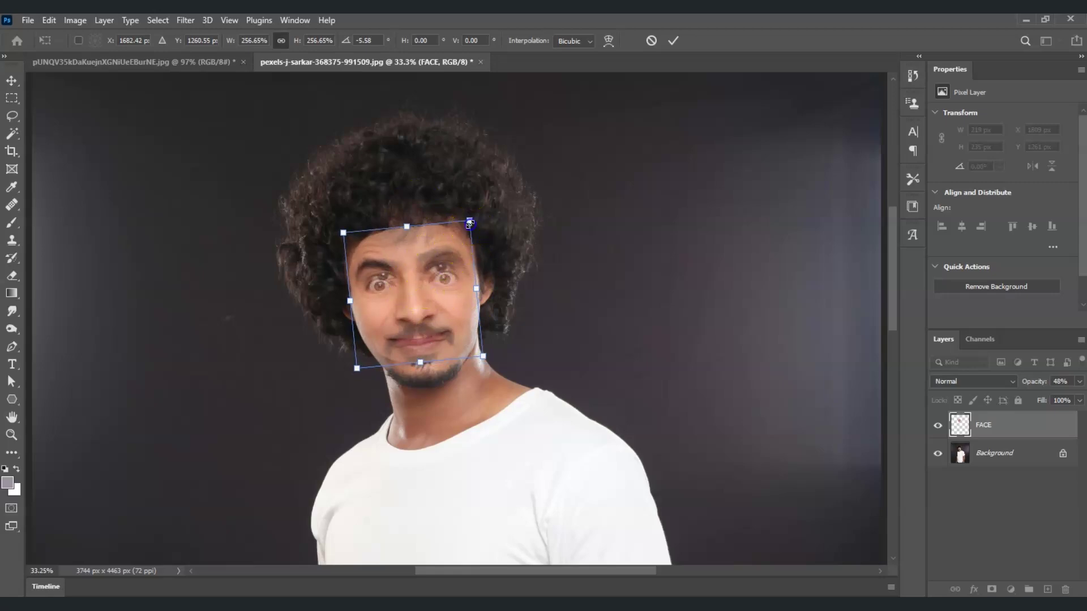
drag(470, 223, 471, 218)
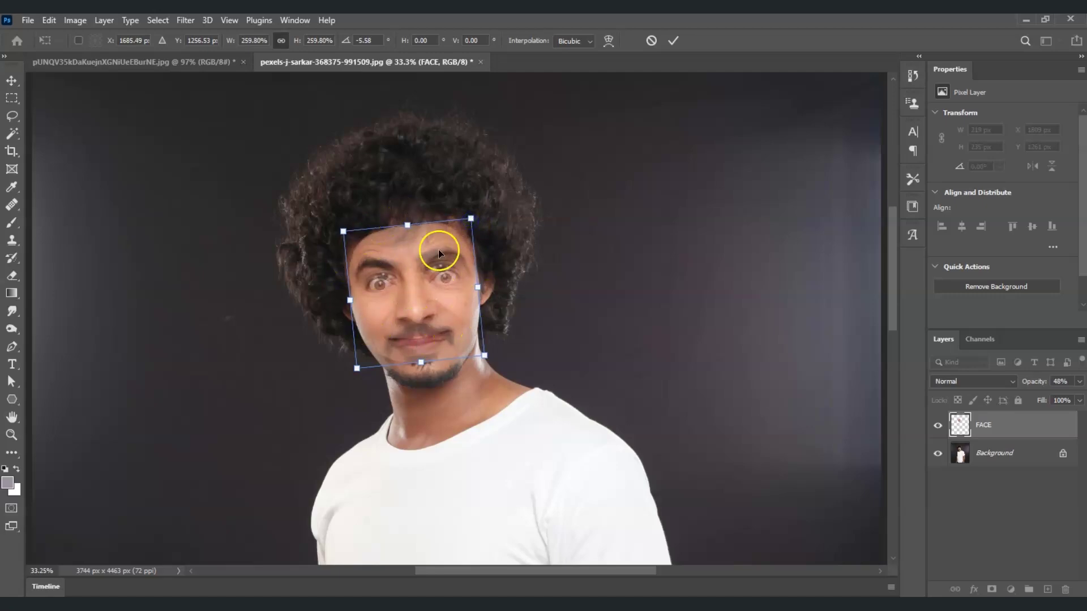
- Restore the FACE layer's opacity to 100% and apply the transform
click(1079, 381)
drag(1047, 396, 1051, 402)
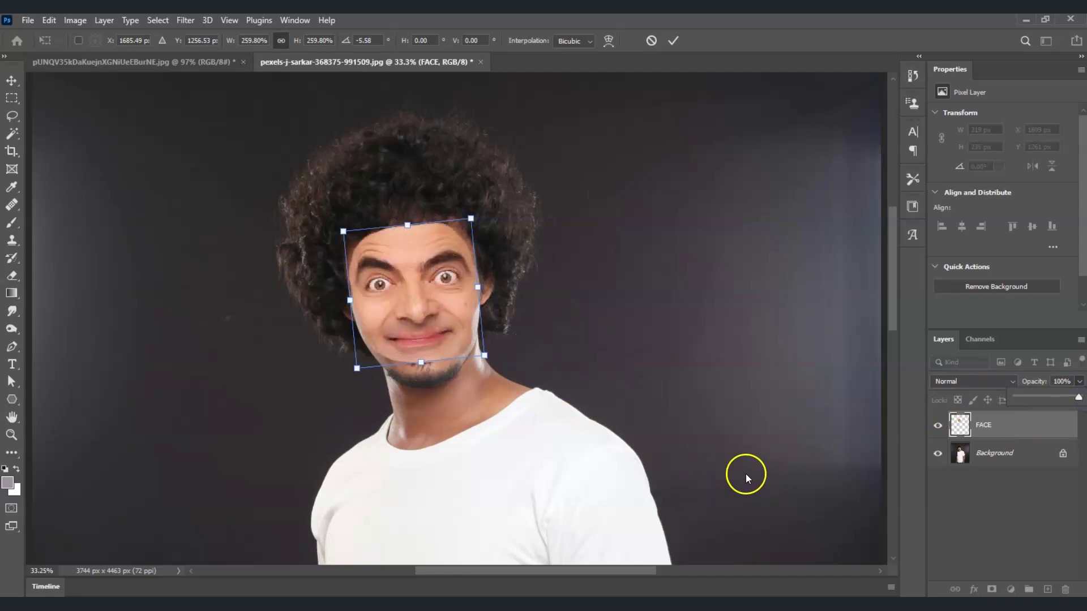
click(442, 303)
key(Return)
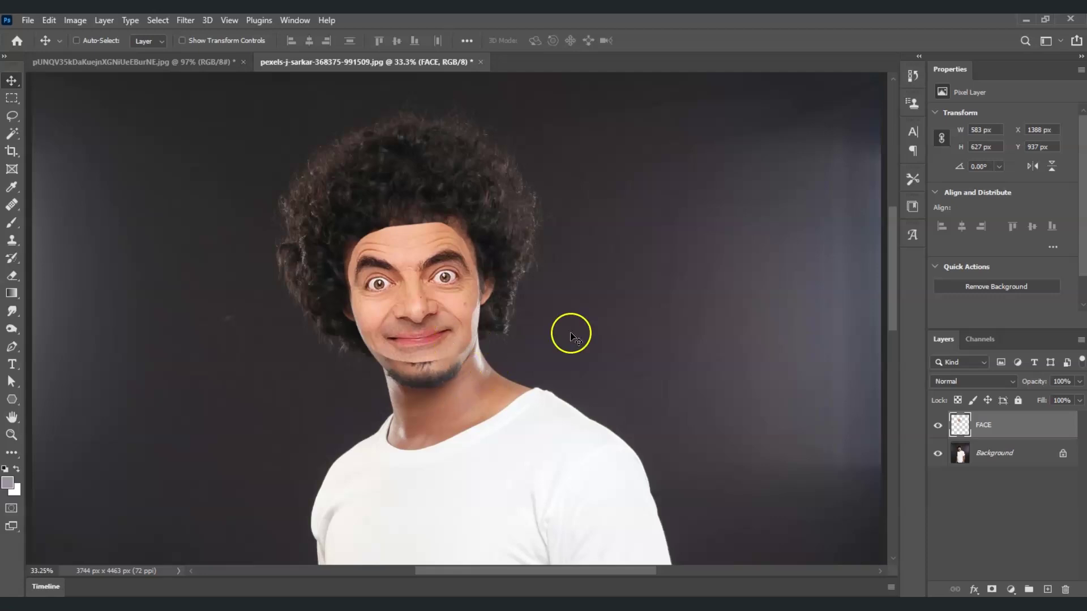
- Start Match Color on the FACE layer with pexels-j-sarkar-368375-991509.jpg as the source and Background as the source layer
click(1018, 430)
click(976, 431)
click(76, 21)
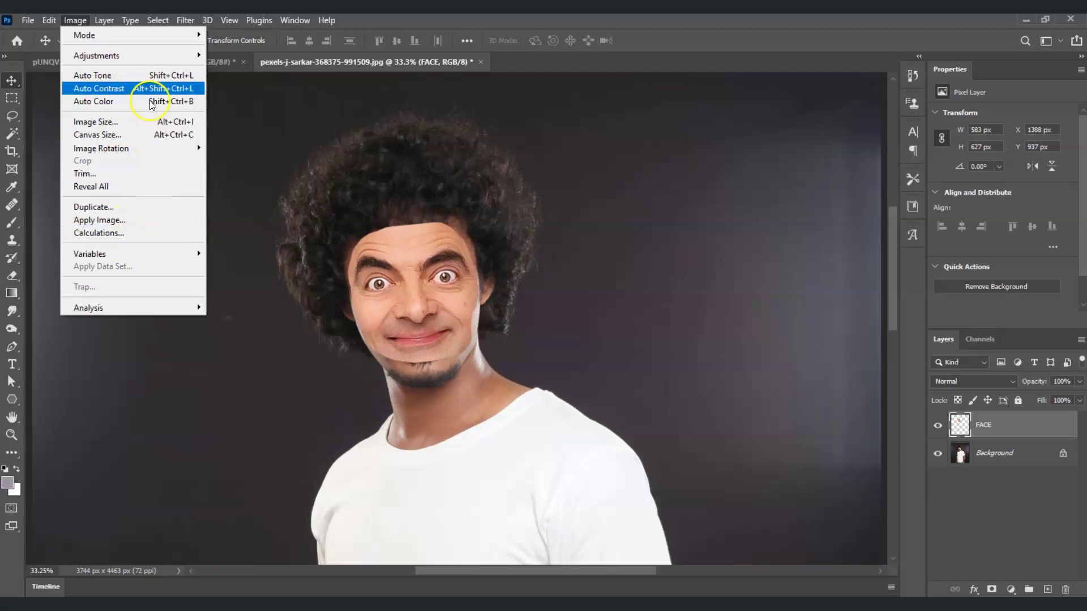
click(149, 57)
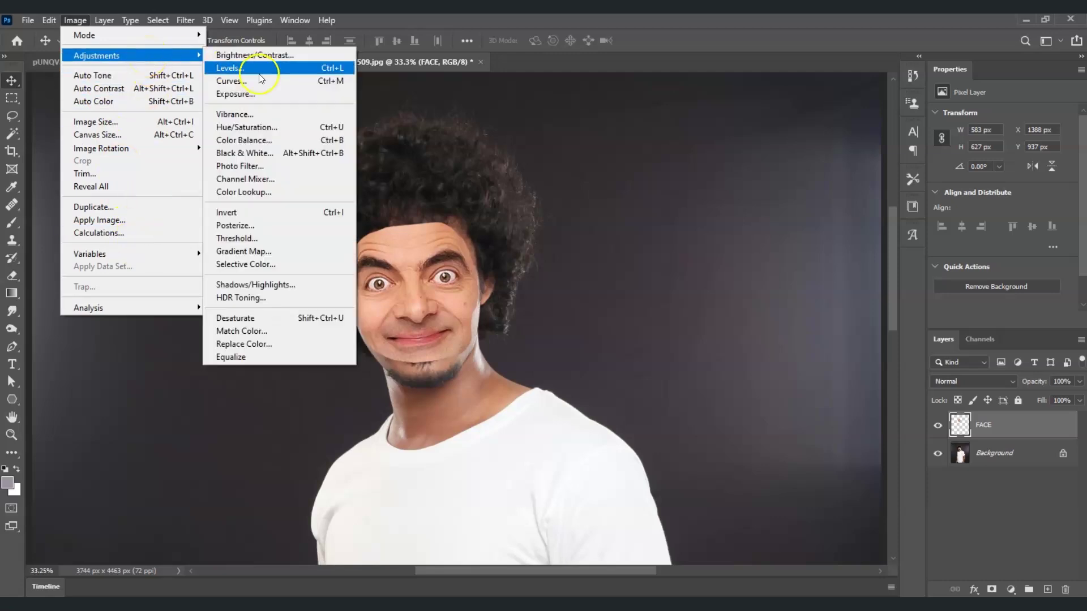
click(266, 331)
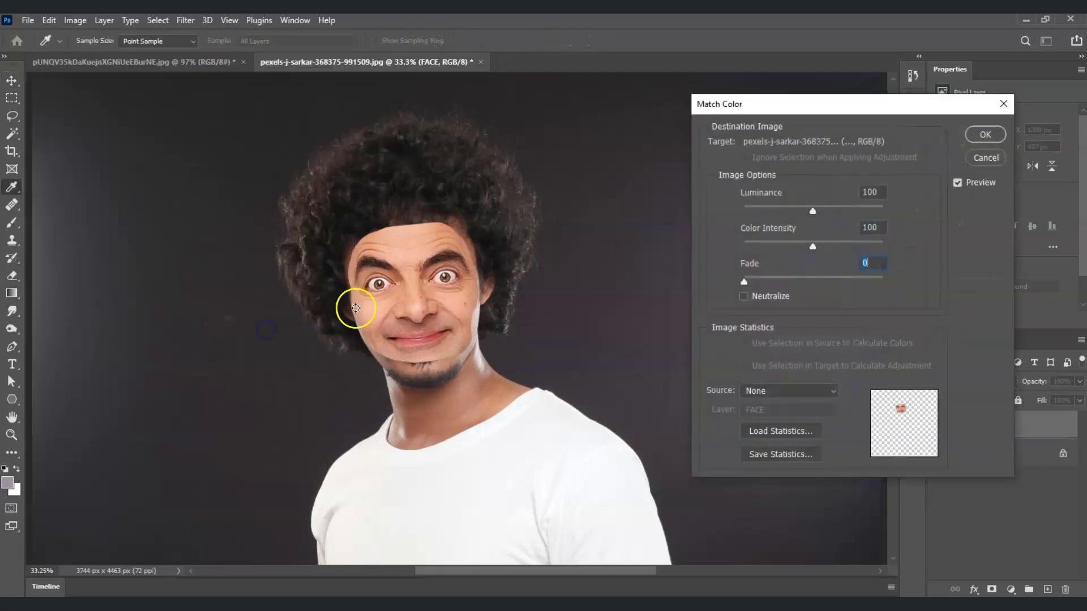
drag(780, 109, 747, 106)
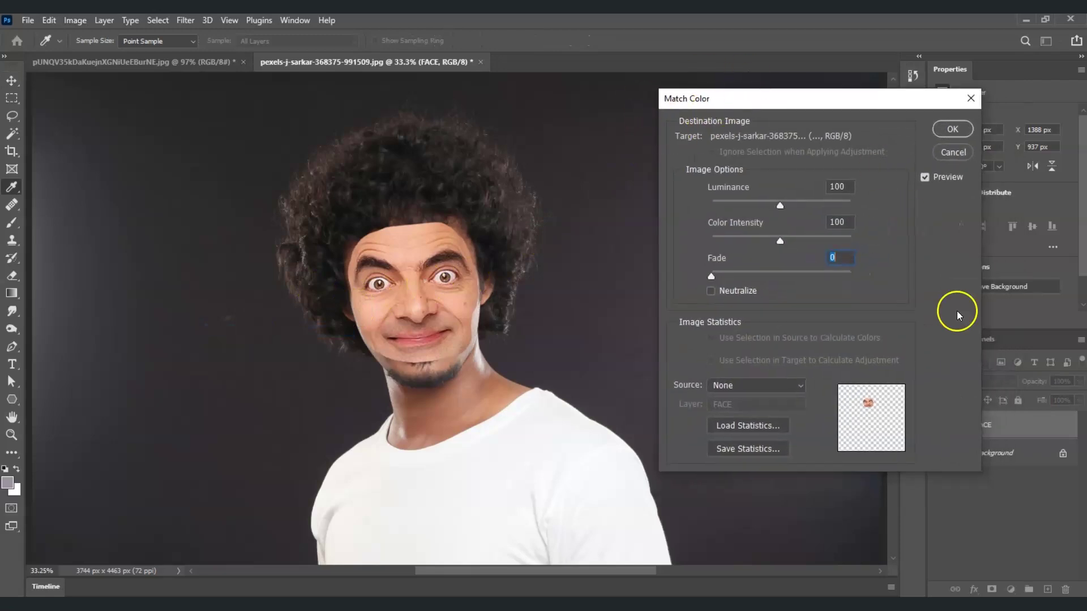
drag(826, 100, 800, 97)
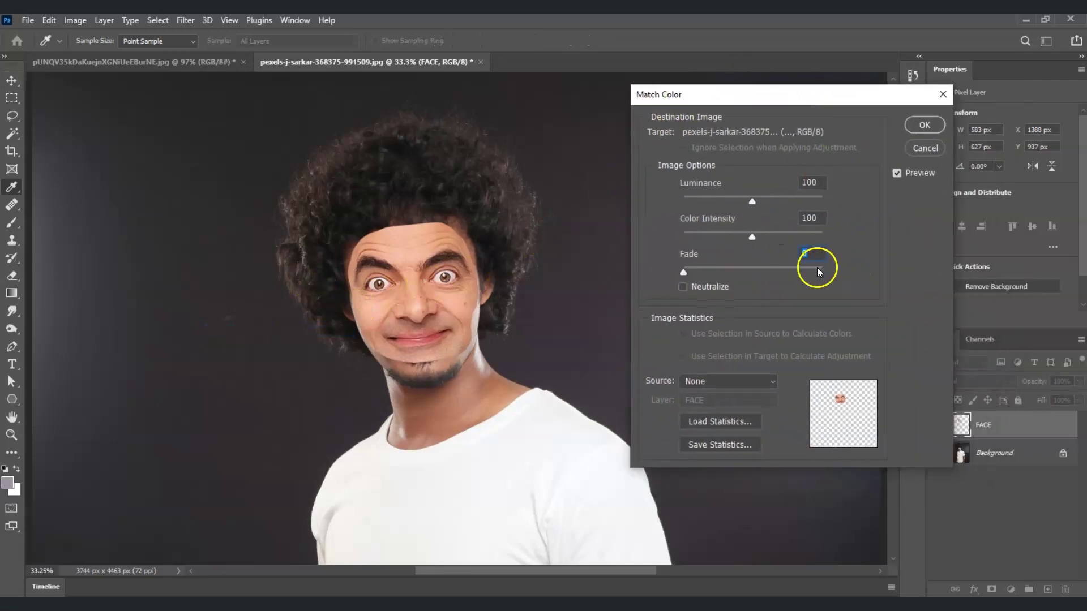
click(773, 384)
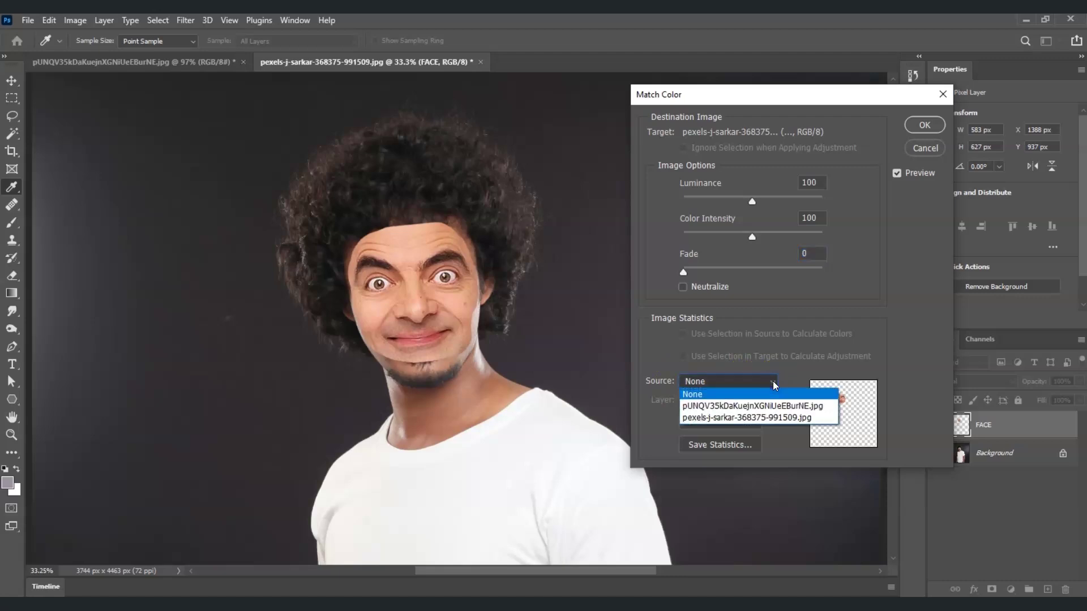
click(782, 420)
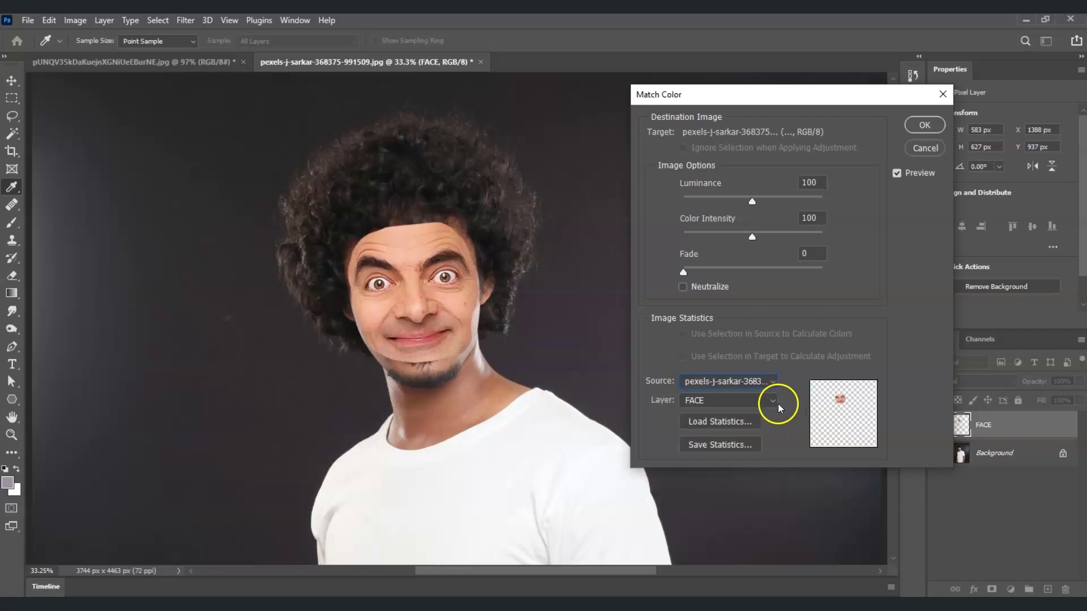
click(774, 401)
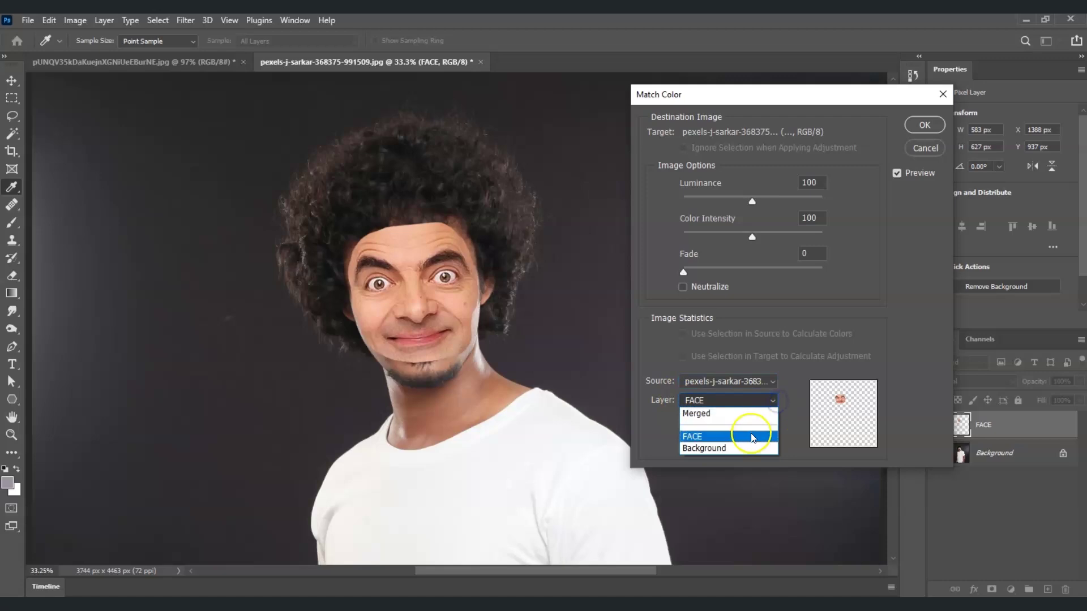
click(742, 448)
click(475, 302)
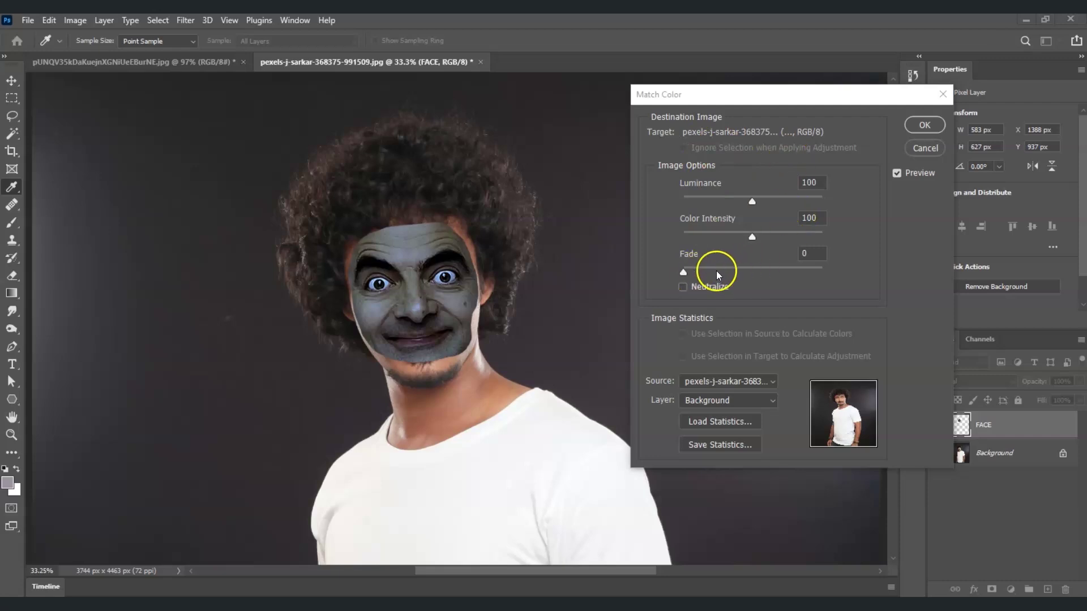
- Set Match Color's Fade to 85 and Luminance to 72, keep Color Intensity at 100, and apply the adjustment
click(693, 274)
drag(761, 275, 802, 272)
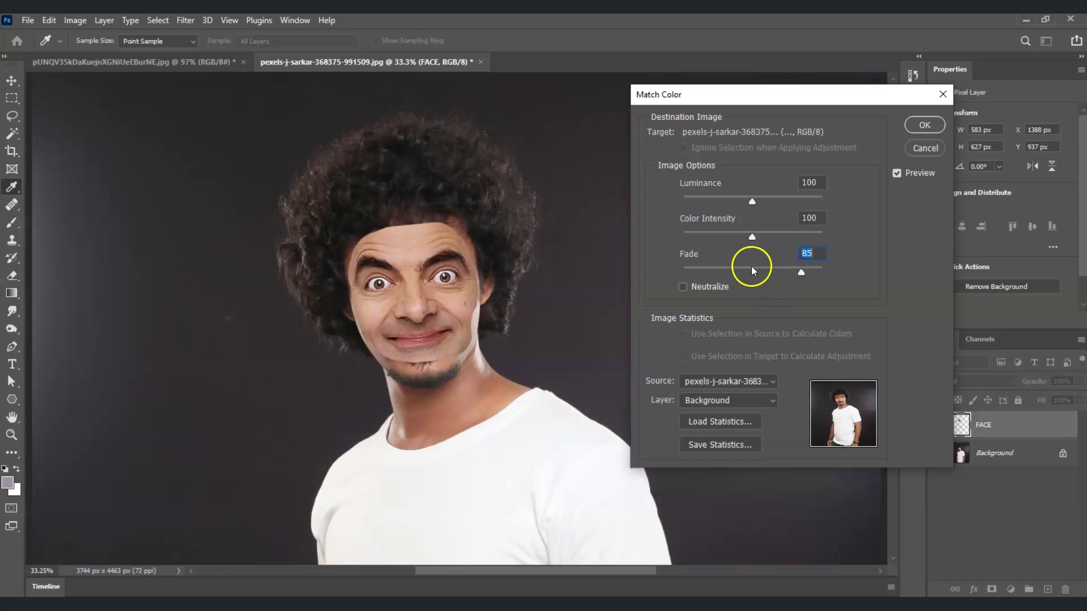
drag(754, 194, 739, 196)
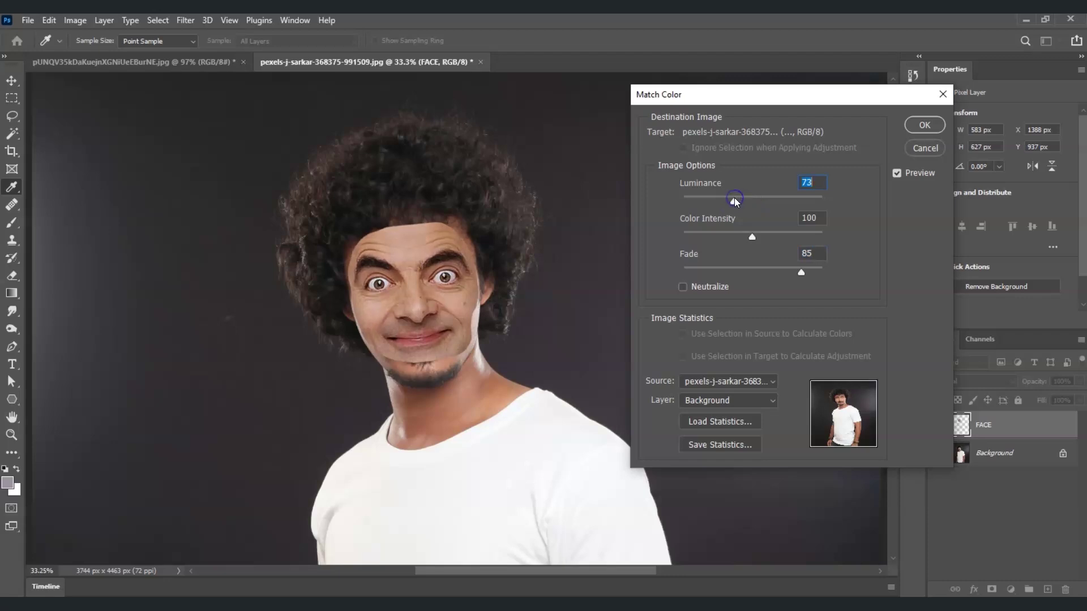
drag(730, 202, 733, 202)
mouse_move(751, 236)
mouse_down()
mouse_move(762, 238)
mouse_move(752, 236)
mouse_up()
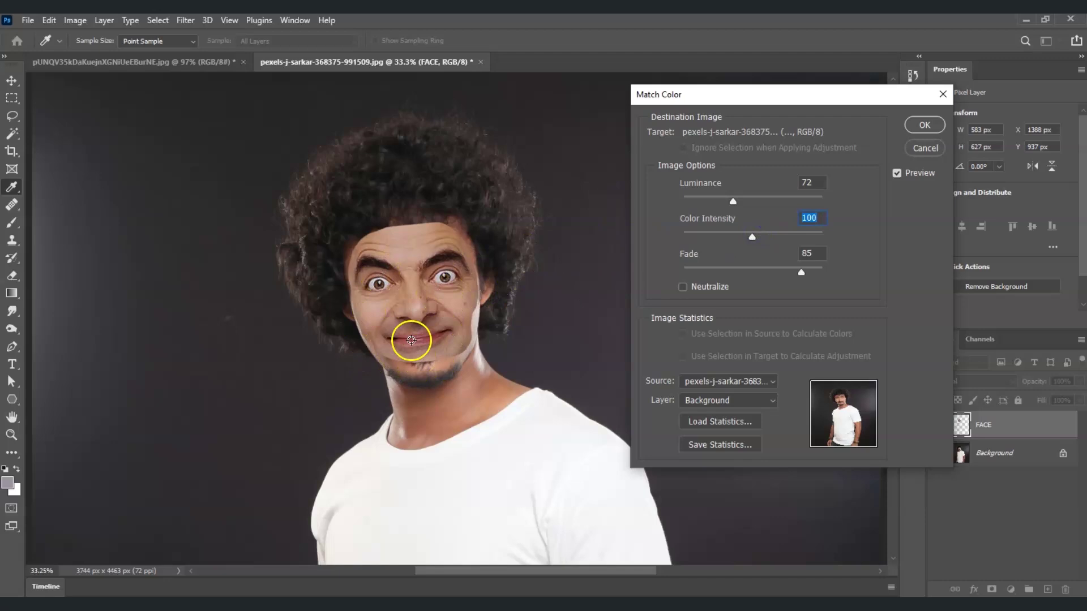
click(937, 125)
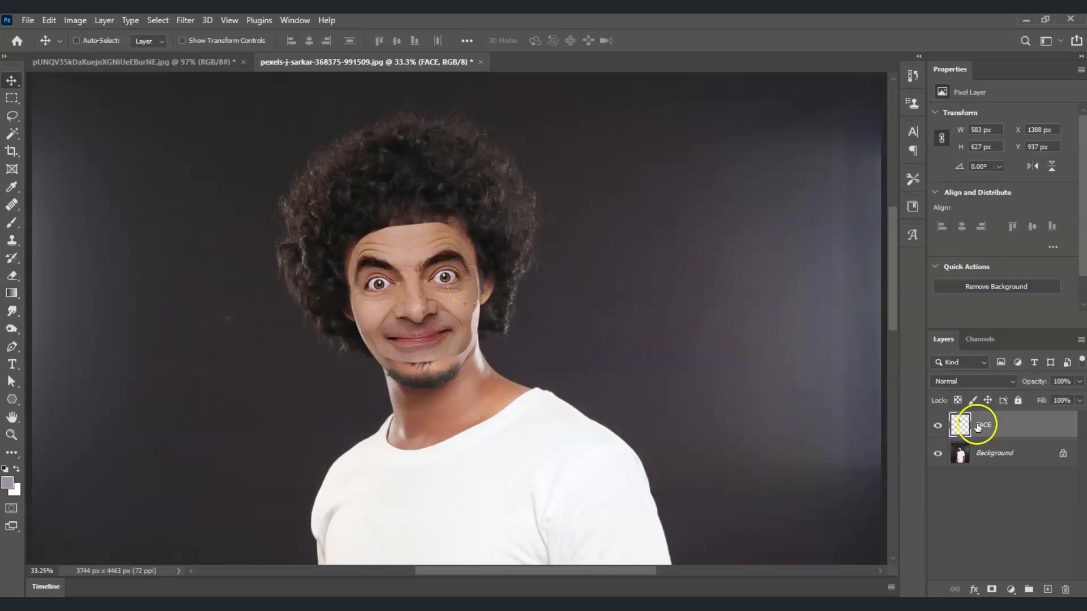
- Add a layer mask to the FACE layer and ready the Soft Round Pressure Size brush with black to paint on it
click(991, 589)
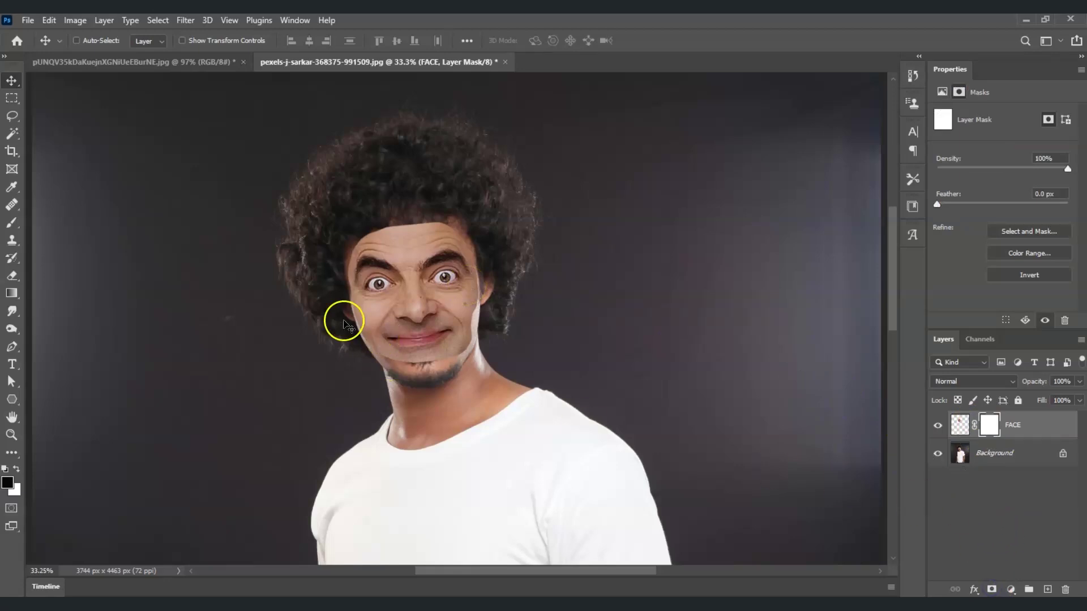
click(12, 223)
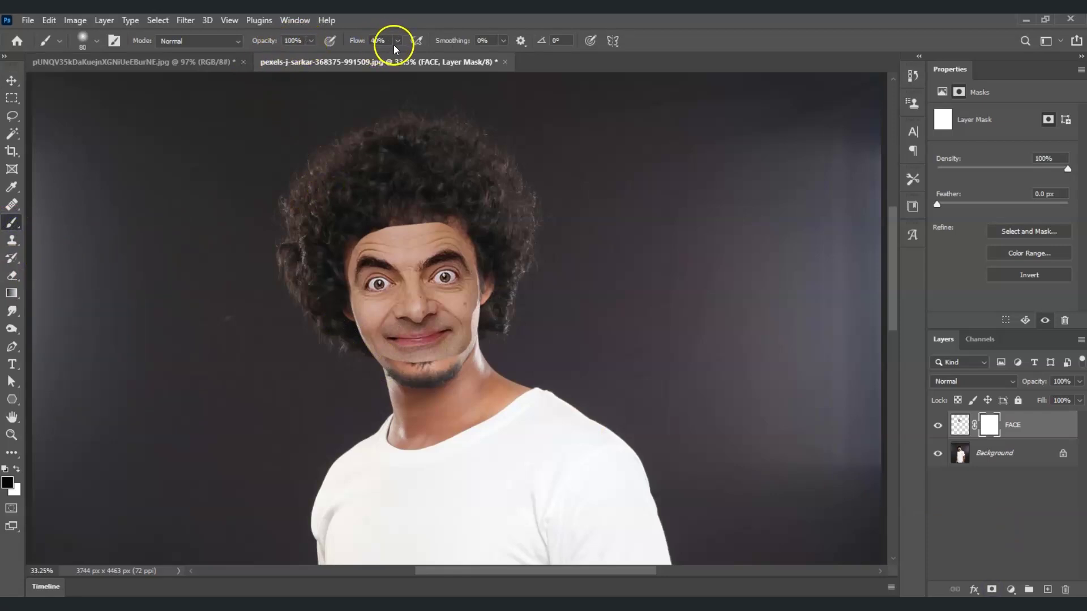
click(96, 41)
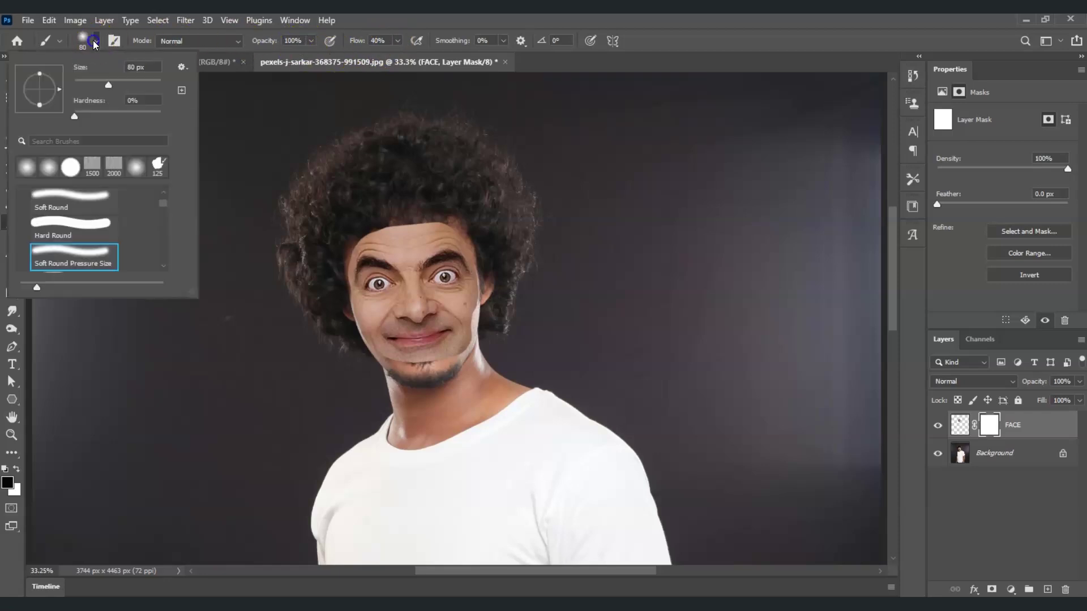
click(80, 262)
click(100, 259)
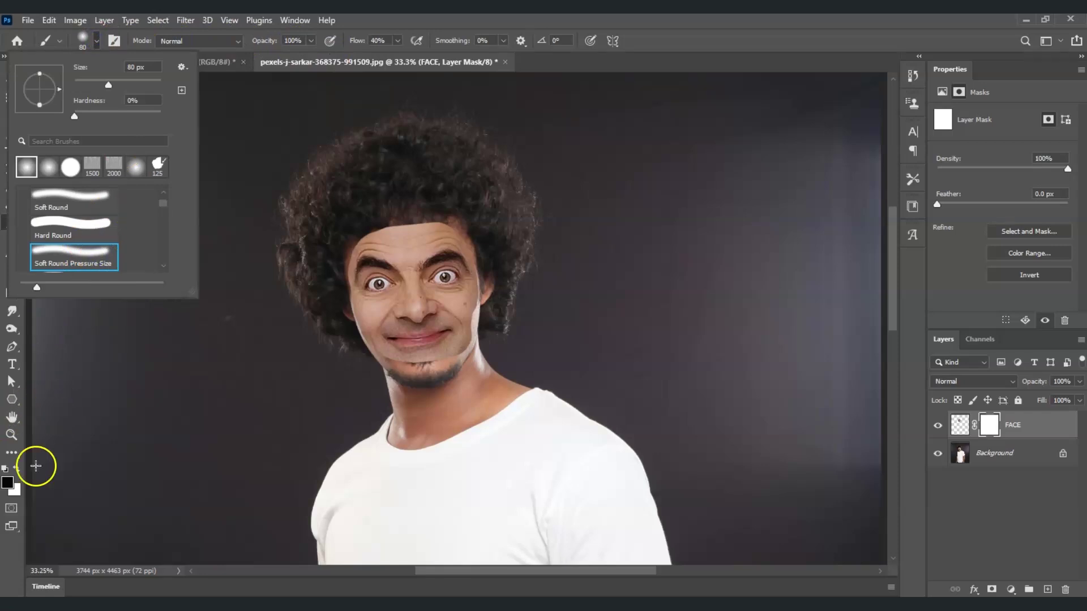
click(7, 484)
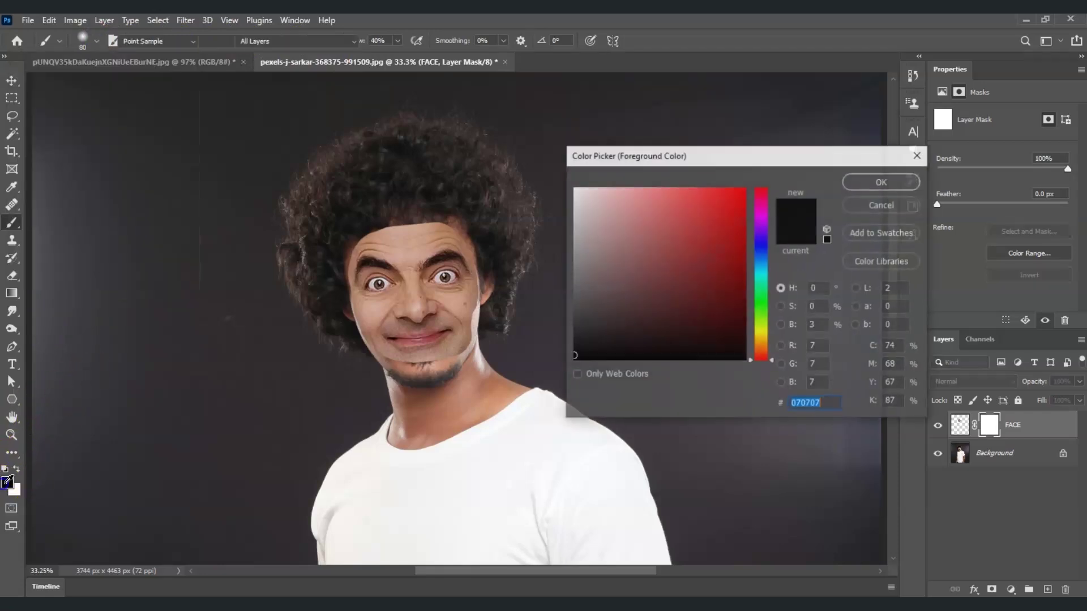
click(883, 205)
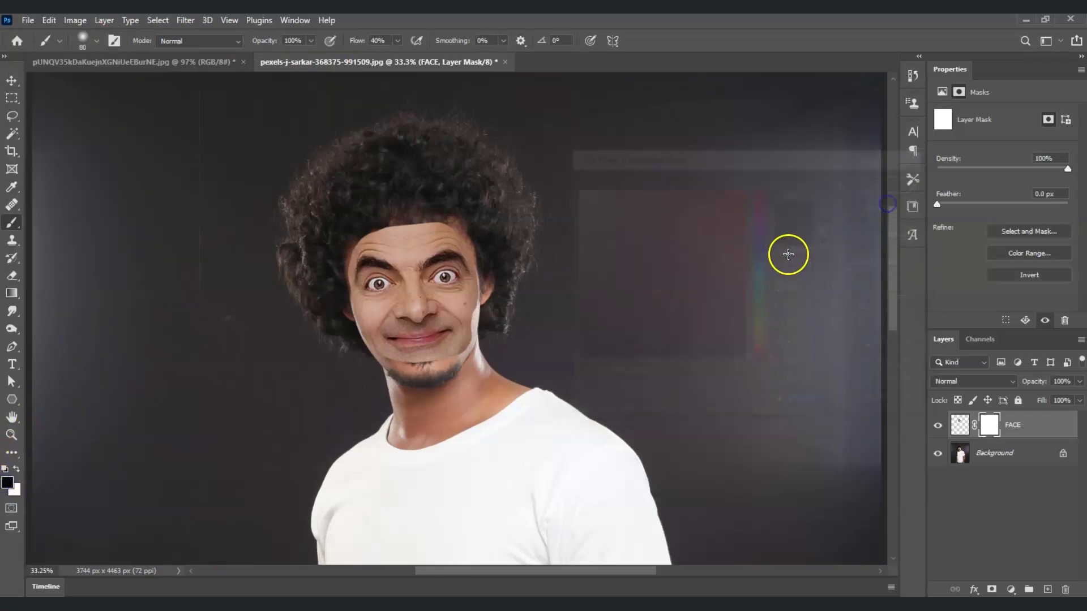
click(993, 431)
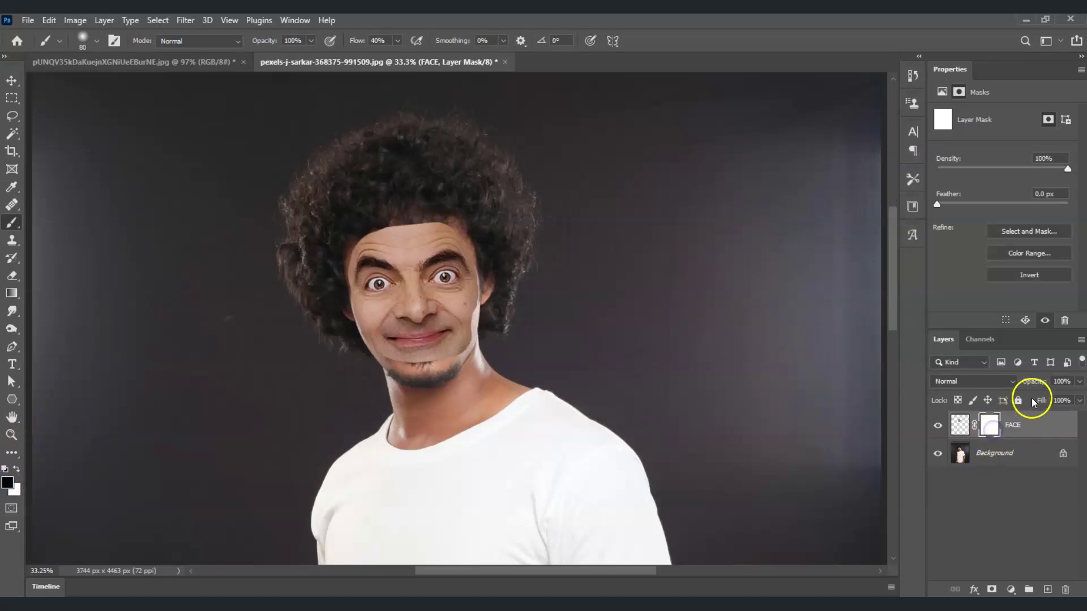
- Lower the FACE layer's opacity to 49% and mask out the pasted face's edges along the hairline, cheeks and jaw
click(1079, 381)
drag(1078, 397, 1058, 398)
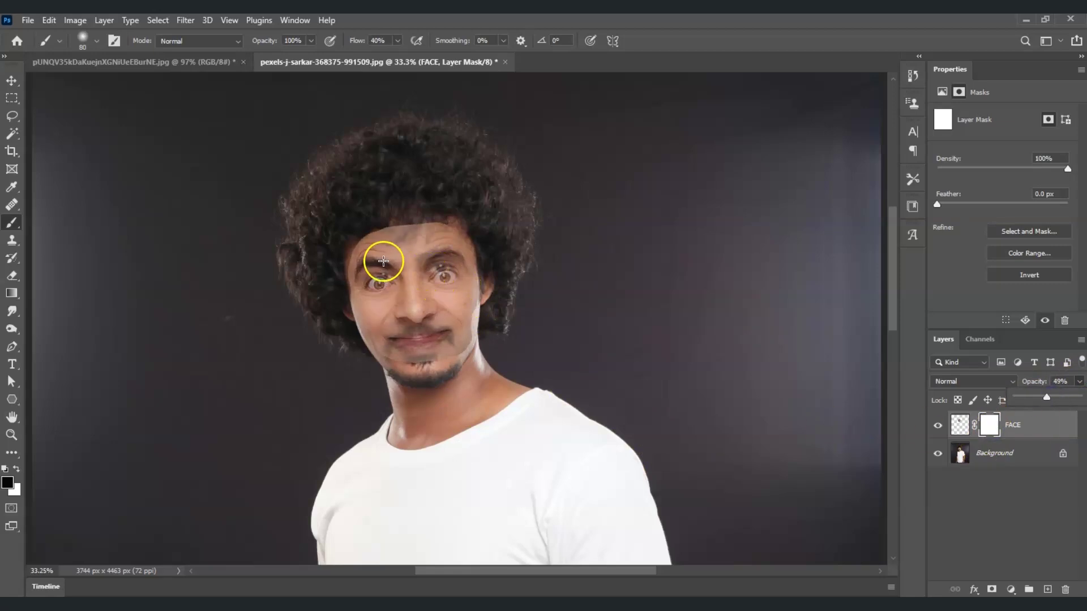
mouse_move(375, 244)
mouse_down()
mouse_move(400, 236)
mouse_move(364, 231)
mouse_move(416, 224)
mouse_move(387, 228)
mouse_move(407, 234)
mouse_up()
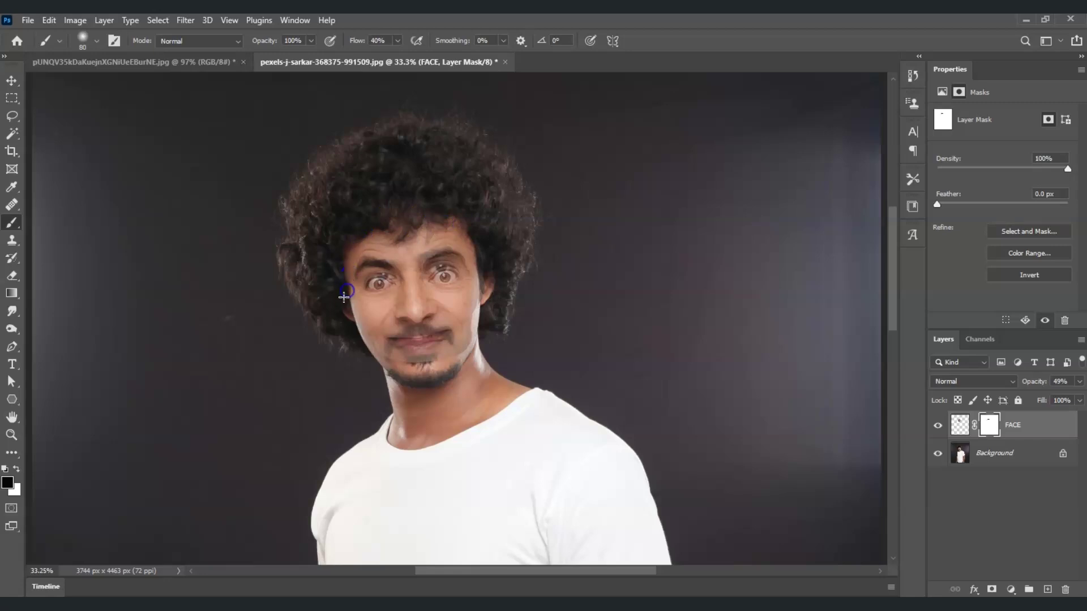
mouse_move(361, 320)
mouse_down()
mouse_move(417, 369)
mouse_move(413, 359)
mouse_move(461, 352)
mouse_move(473, 332)
mouse_up()
click(460, 351)
click(483, 365)
- Restore the FACE layer's opacity to 100% and touch up the mask around the hairline, chin and cheek edges
click(1079, 380)
drag(1047, 398, 1079, 398)
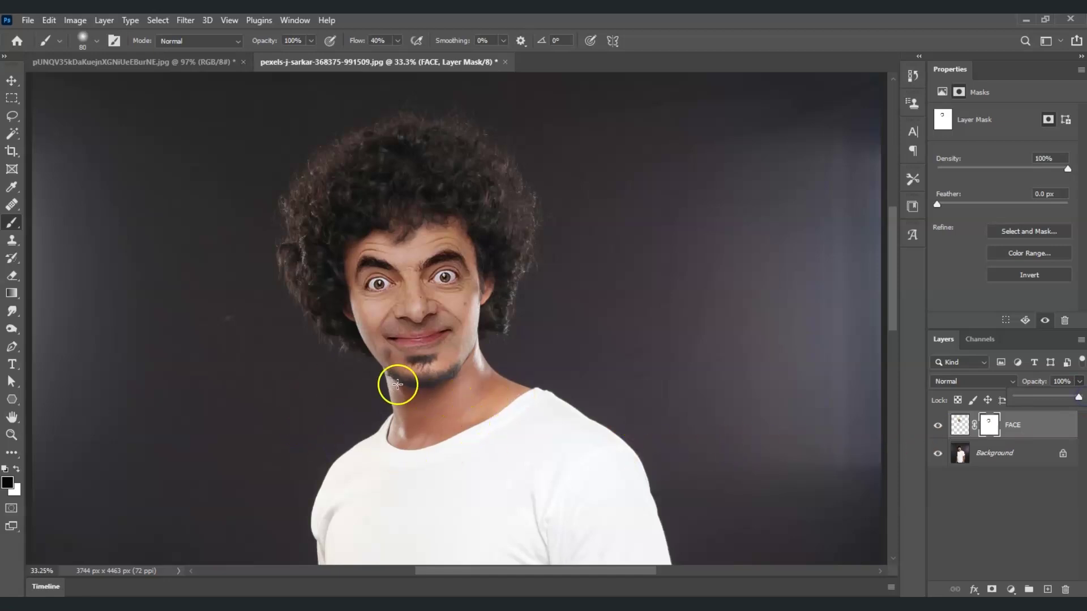
click(422, 206)
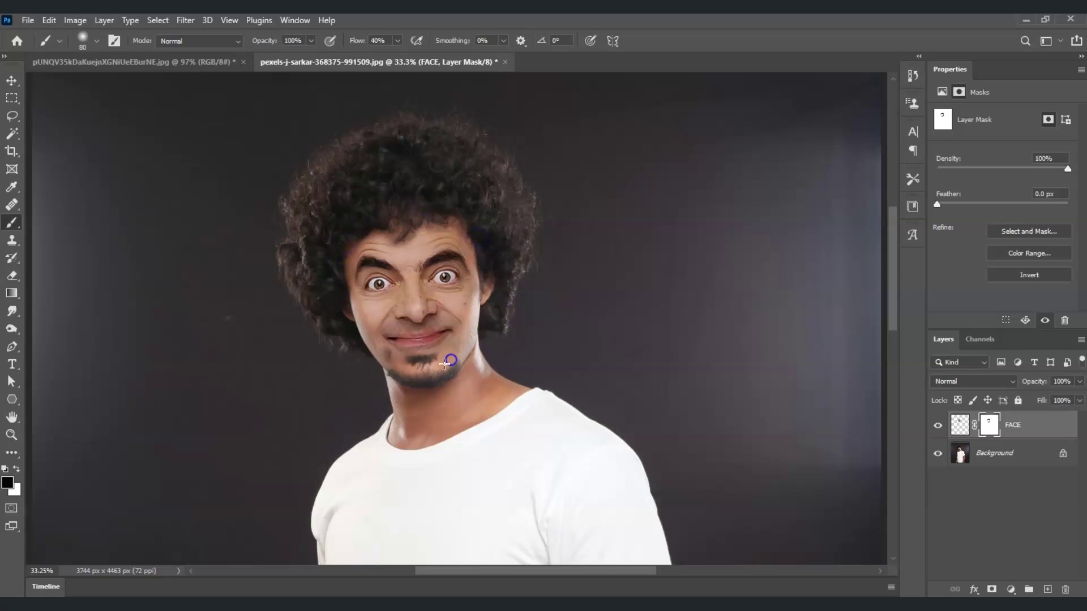
click(408, 346)
key(x)
key(x)
click(396, 364)
click(478, 291)
- Refine the FACE layer mask with Select and Mask, setting Feather to 1.5 px and Contrast to 28%, and apply it
right_click(1005, 439)
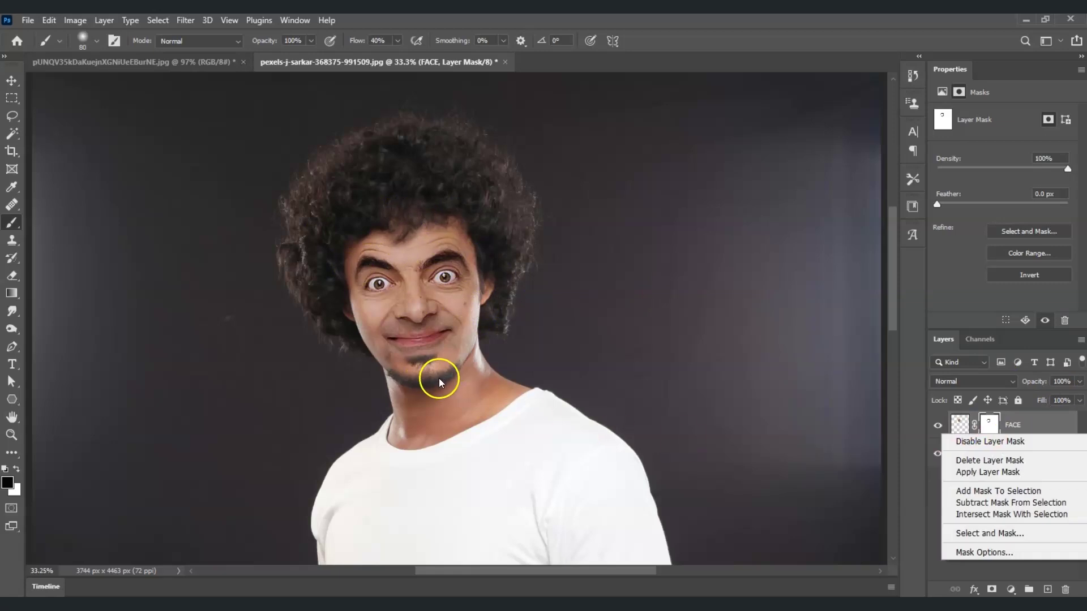
right_click(992, 427)
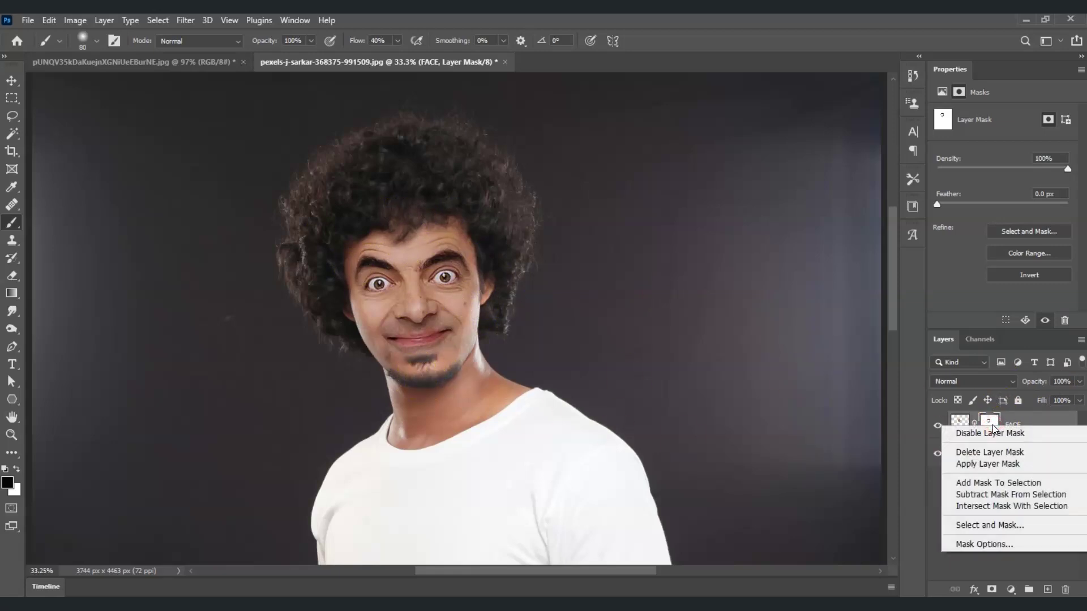
right_click(993, 424)
click(1014, 526)
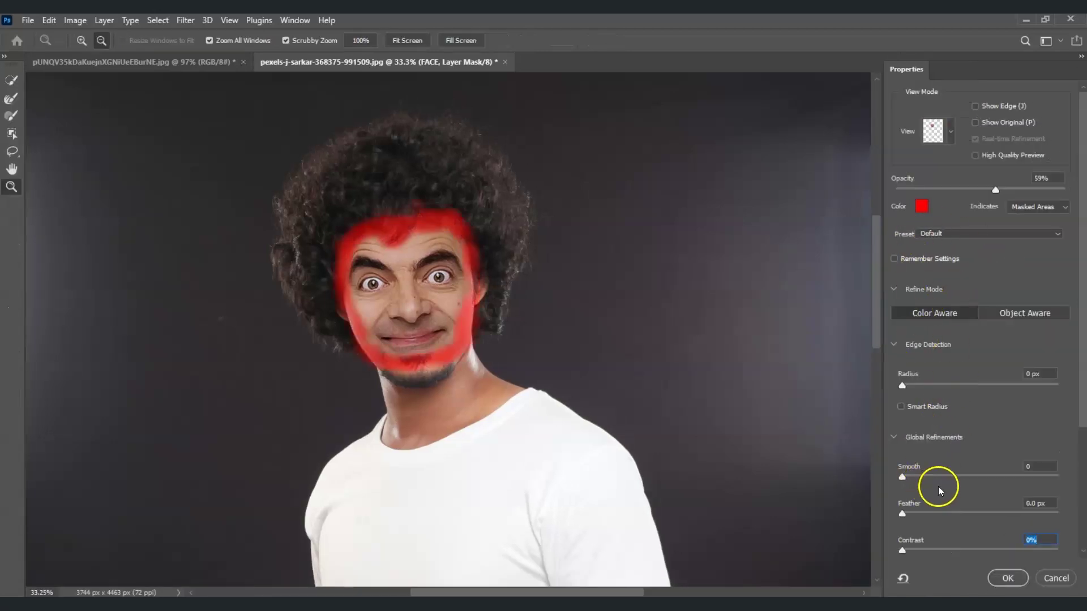
drag(902, 513, 945, 555)
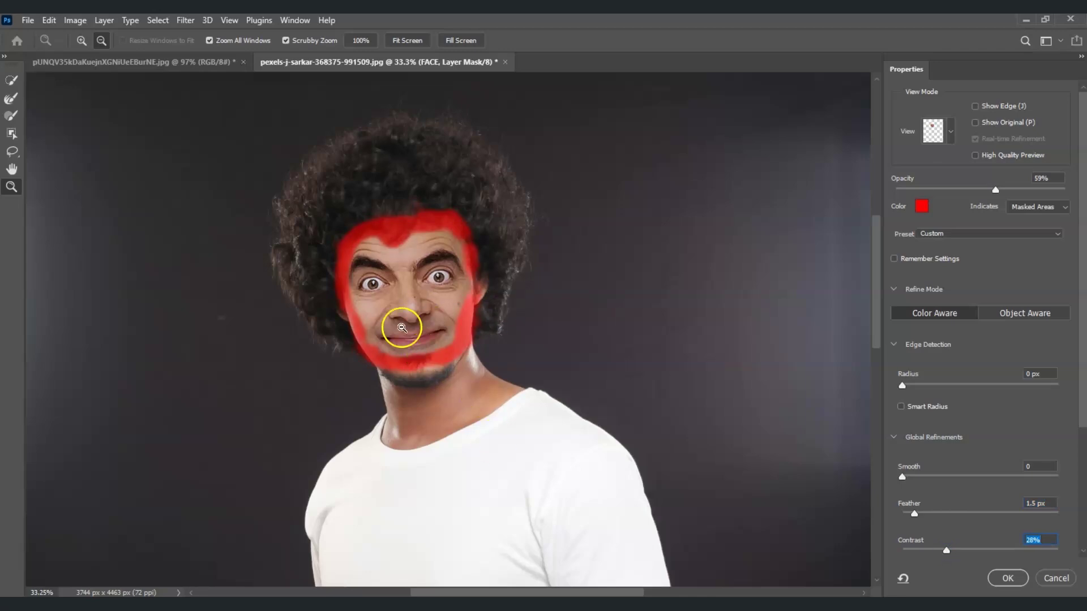
click(1008, 578)
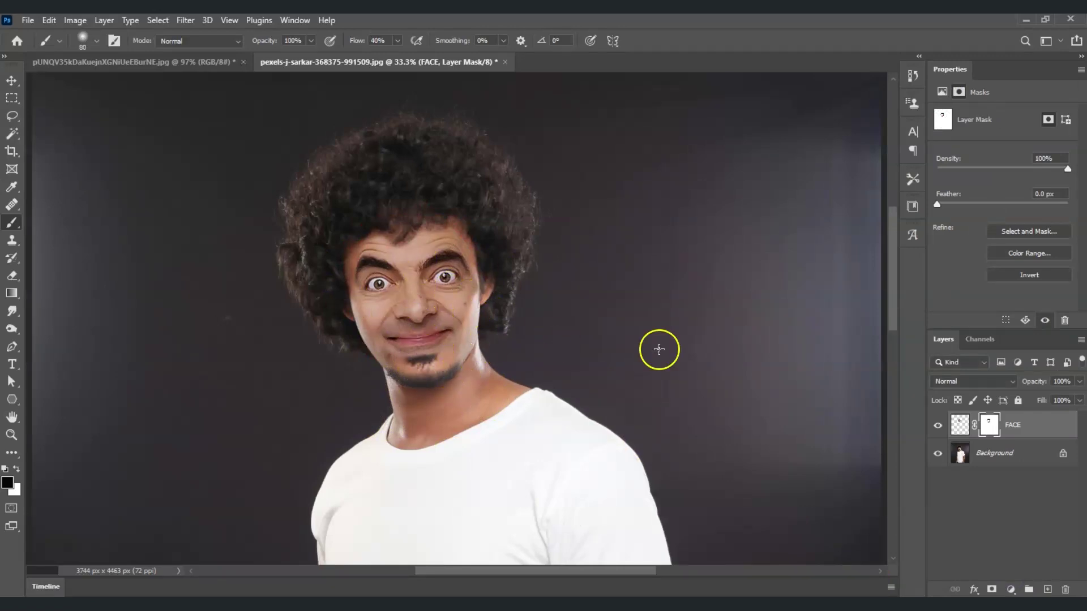
- Check the source photo, then hide and show the FACE layer in the portrait to compare before and after
click(156, 67)
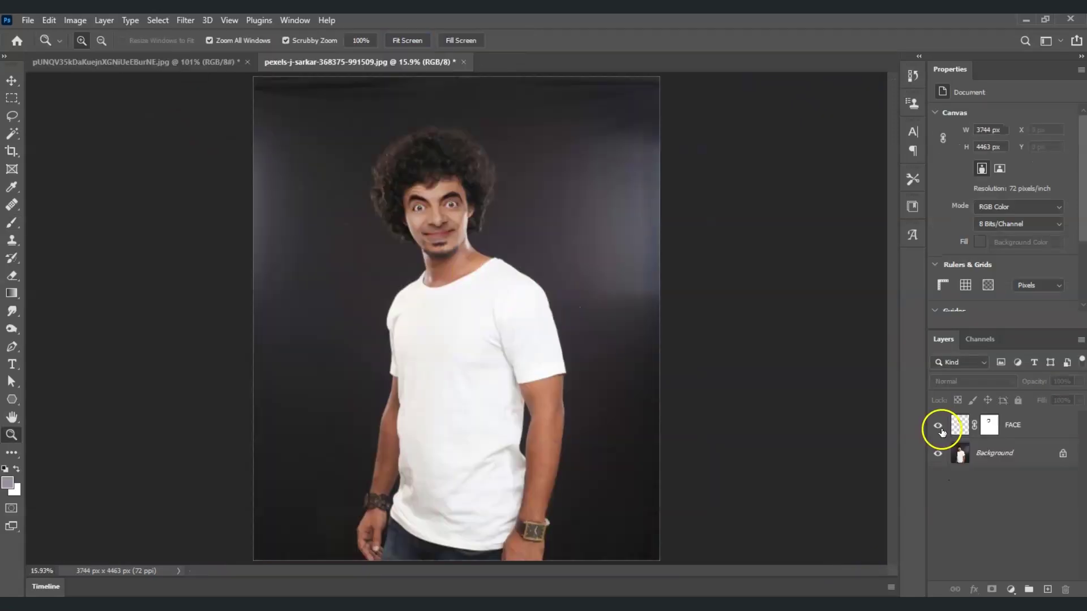
click(941, 429)
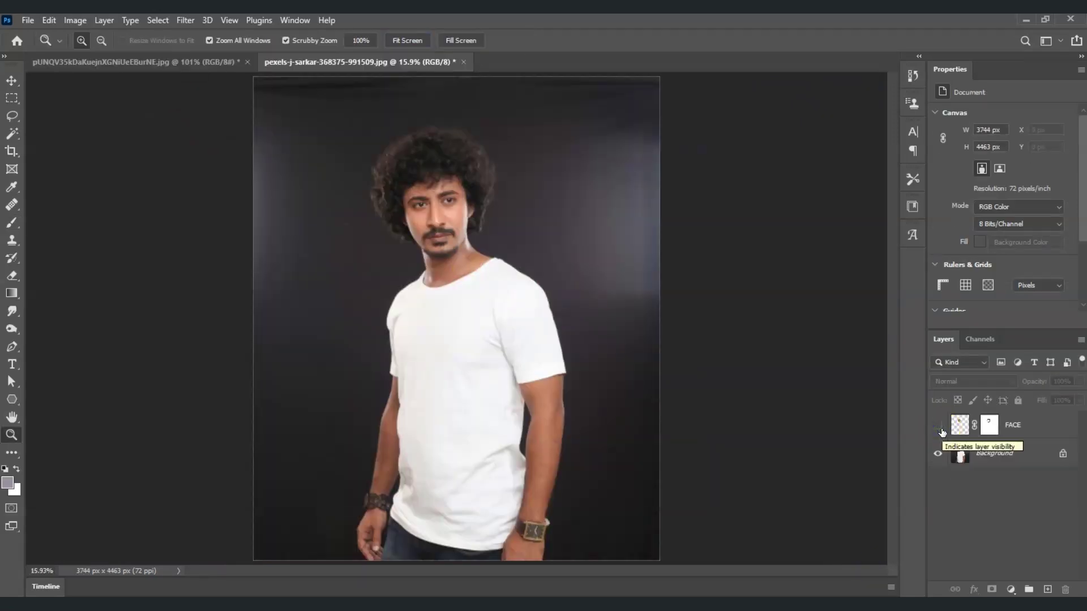
click(938, 426)
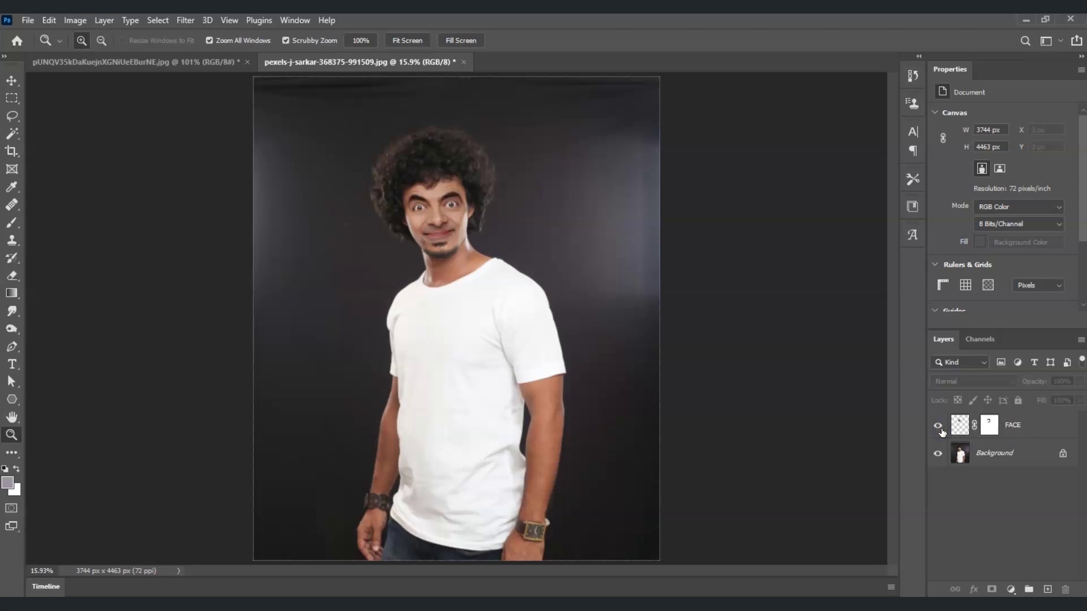